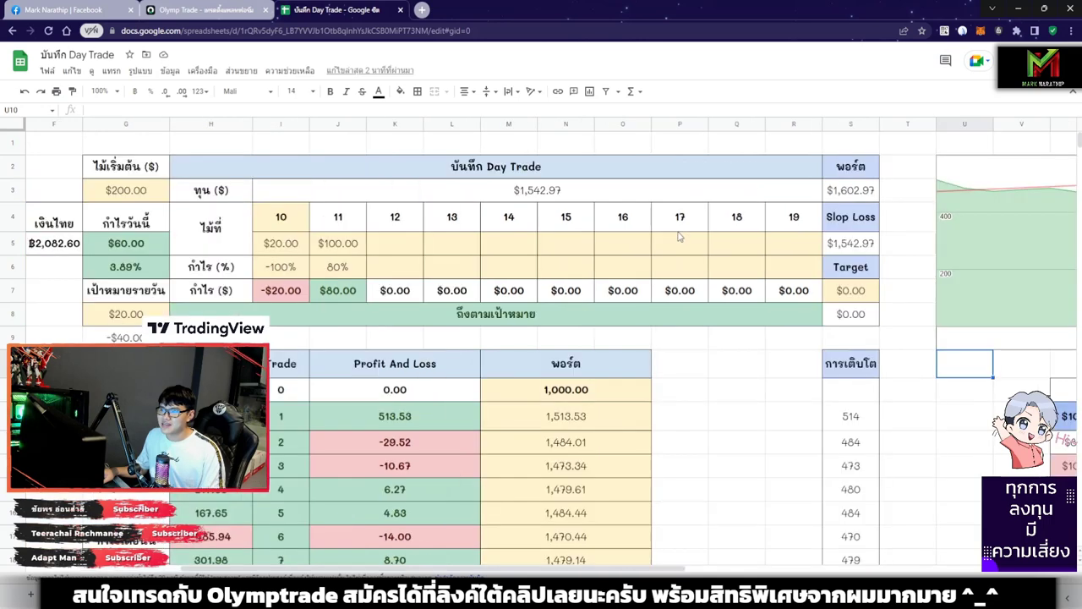
Step: Examine the Win Rate table beside the day trade log, including its win and lose counts
click(389, 339)
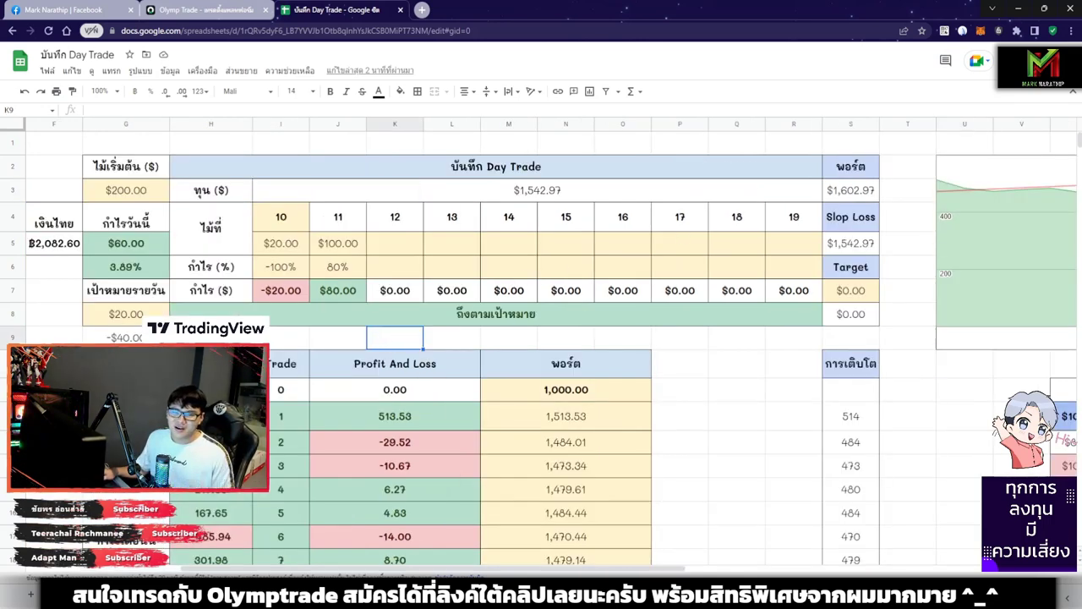
click(54, 336)
key(Left)
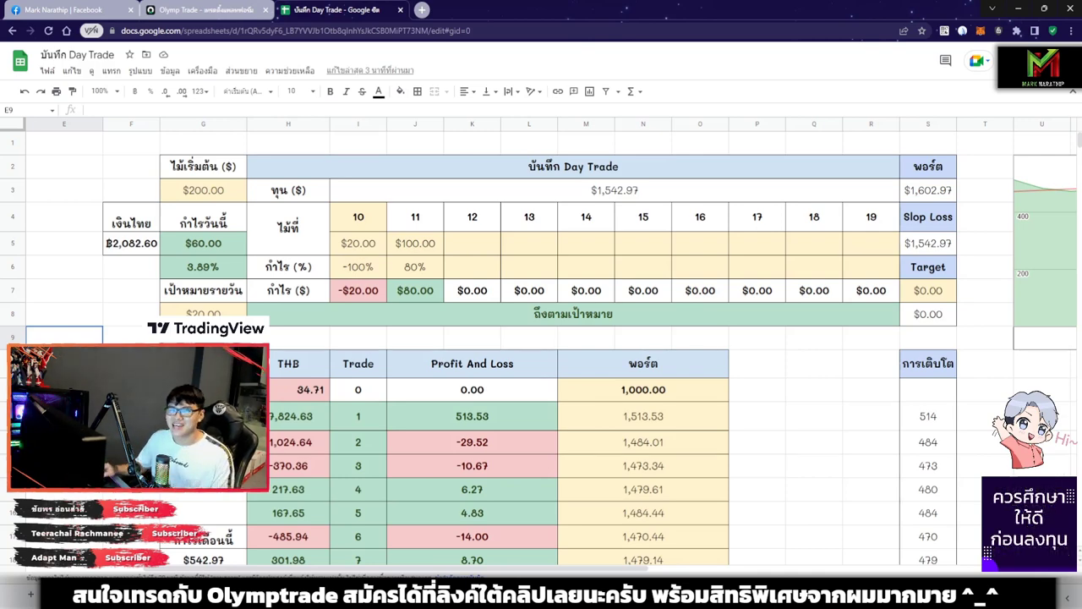
scroll(300, 283, left, 3)
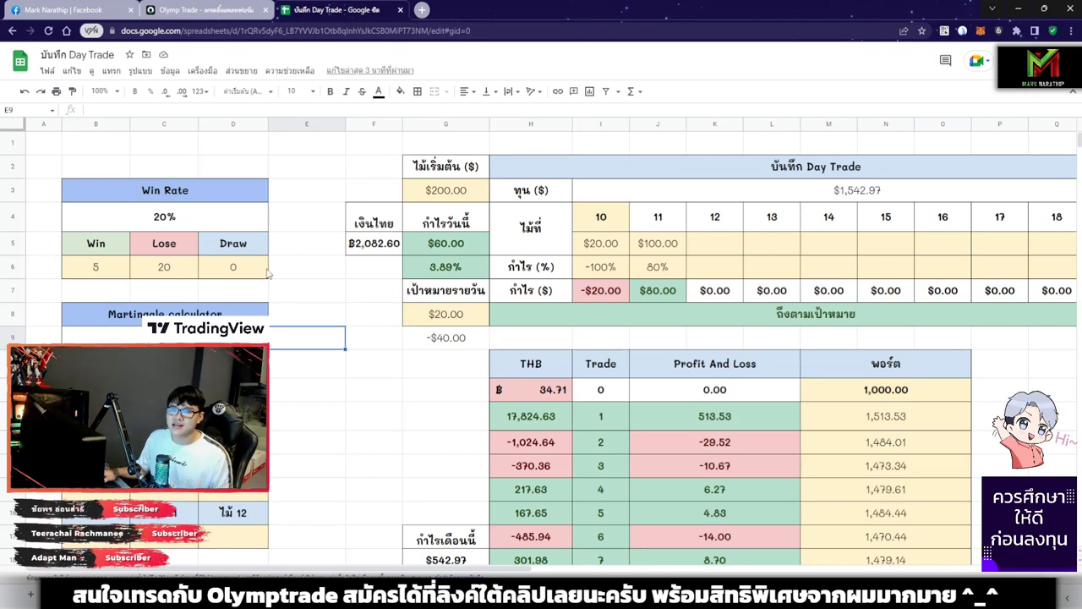
scroll(300, 283, down, 1)
key(Up)
key(Up)
key(Up)
key(Left)
key(Left)
key(Left)
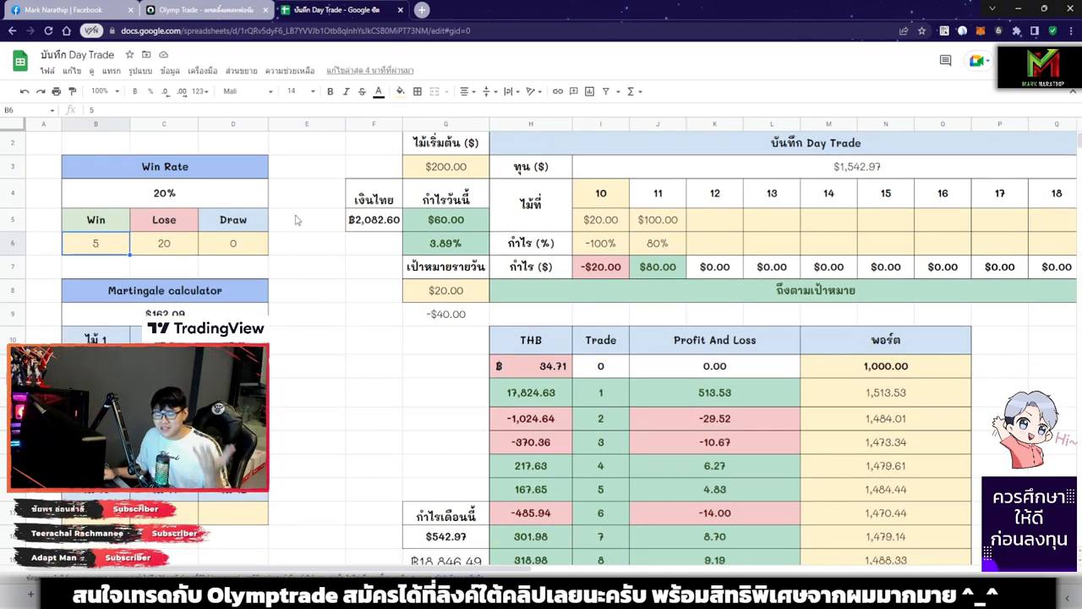
click(186, 242)
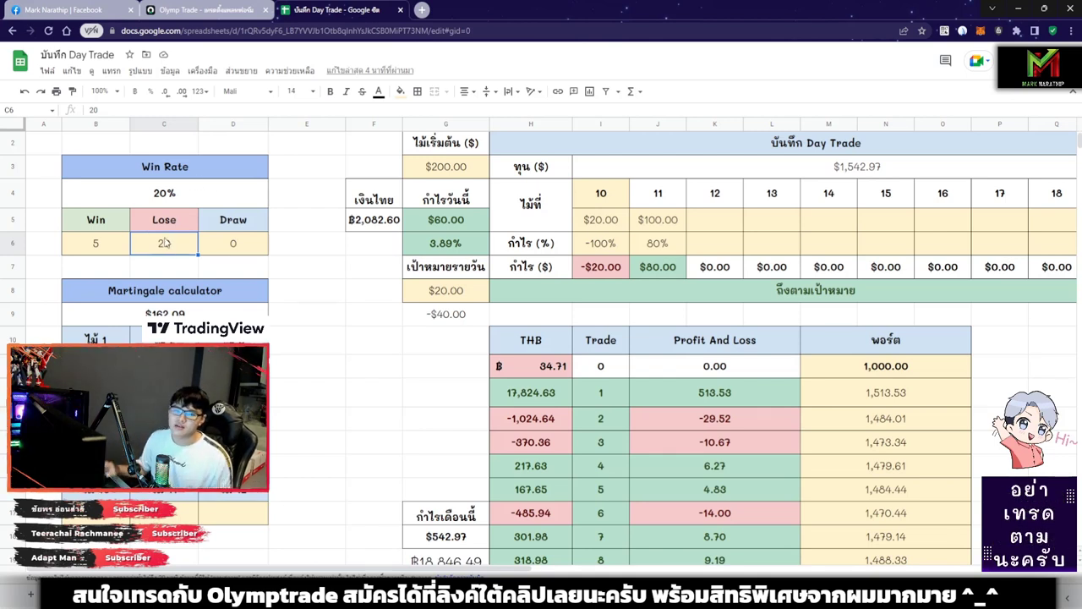
Step: Set the win count in the Win Rate table to 10
click(125, 241)
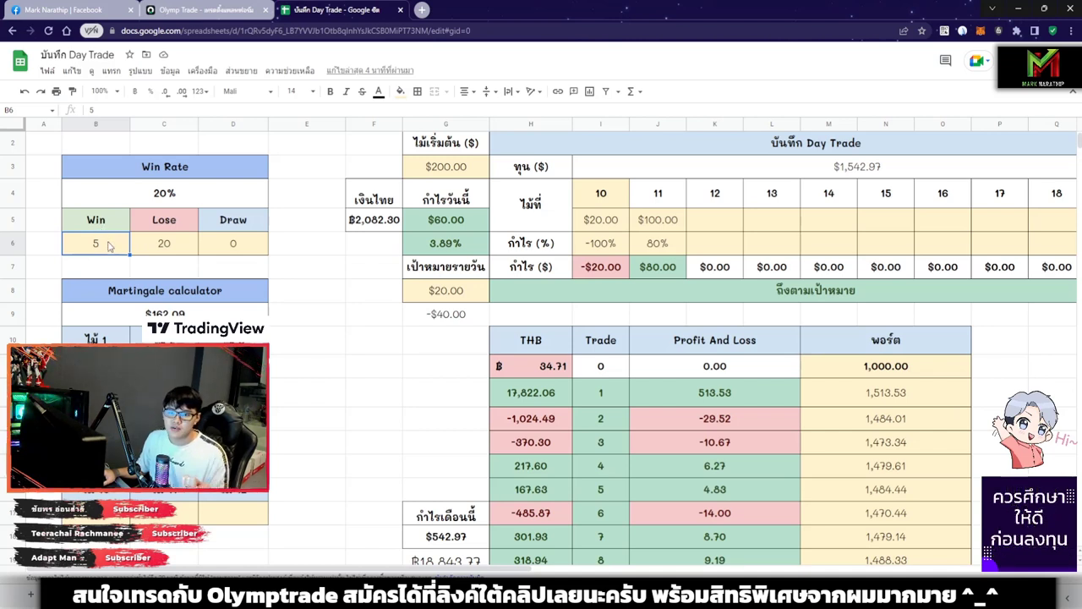
text(10)
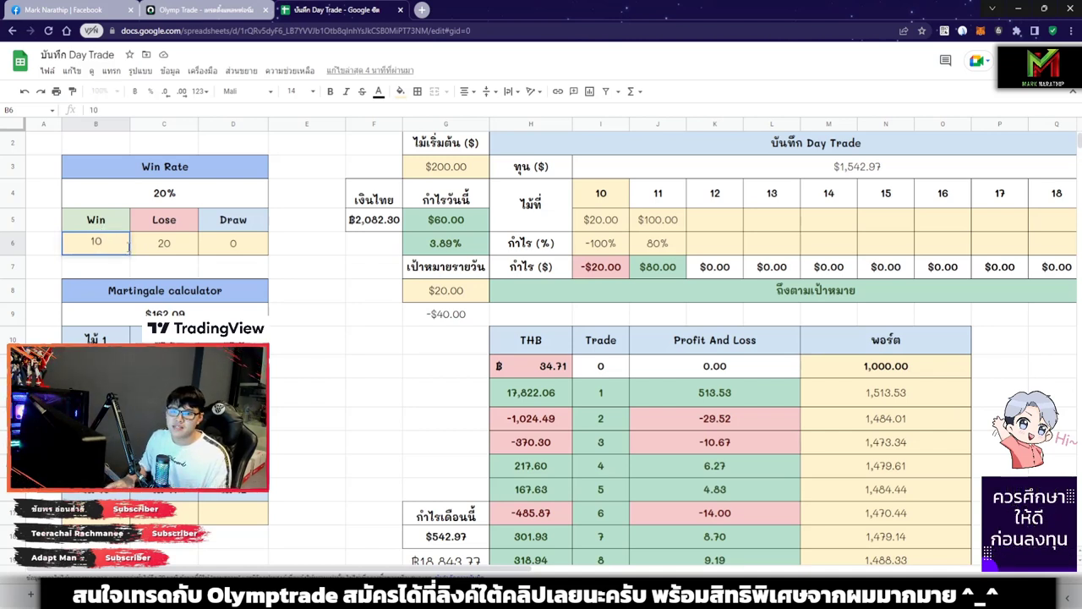
key(Return)
click(109, 247)
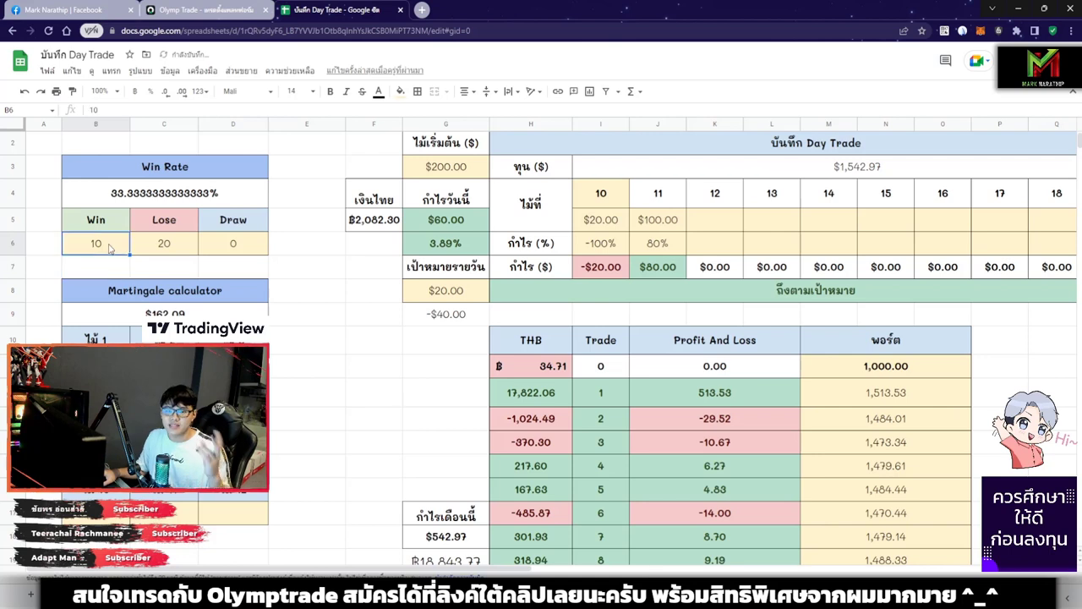
Step: Set the lose count in the Win Rate table to 5 and check the formula behind the win rate percentage
click(180, 246)
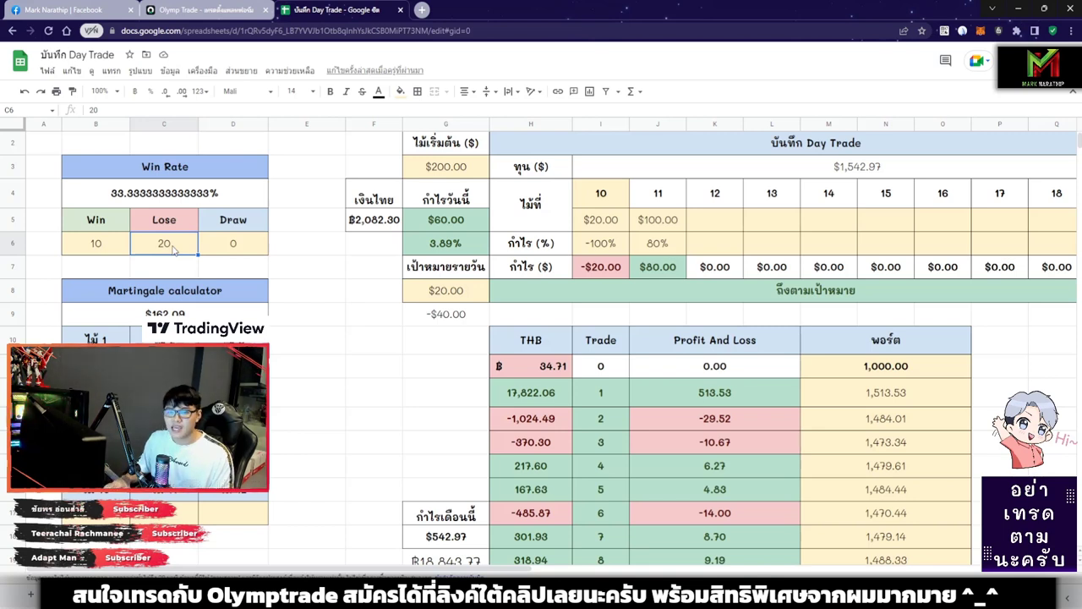
text(5)
key(Return)
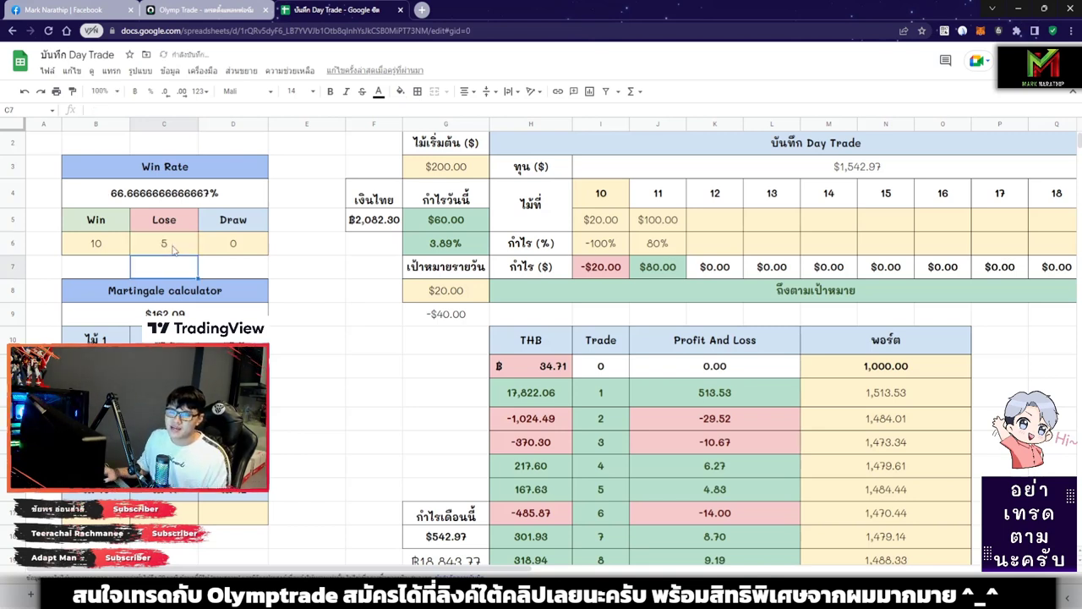
click(174, 246)
click(189, 199)
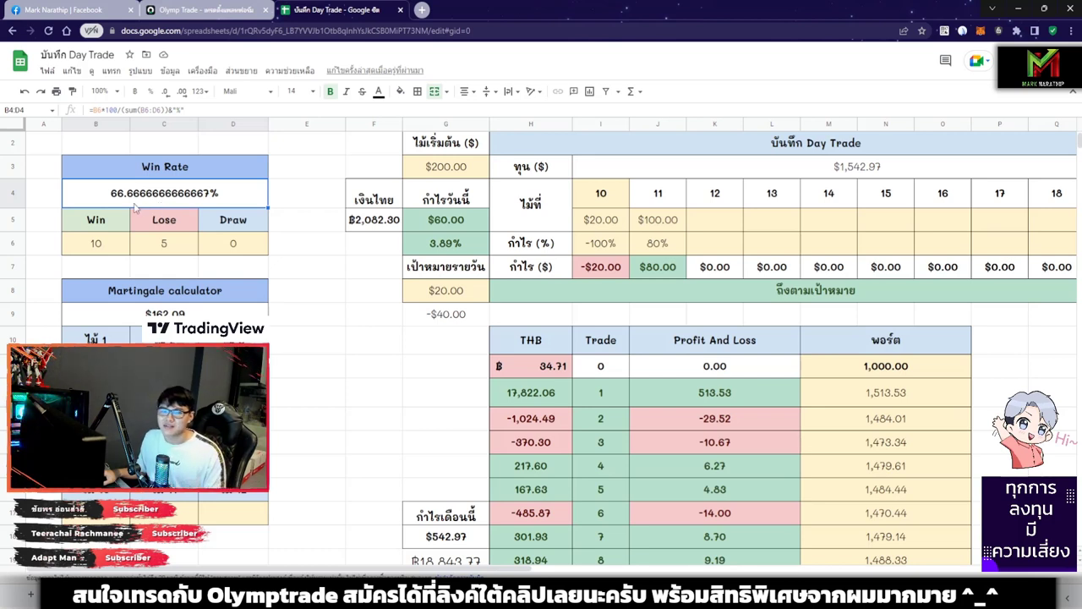
click(108, 249)
click(167, 208)
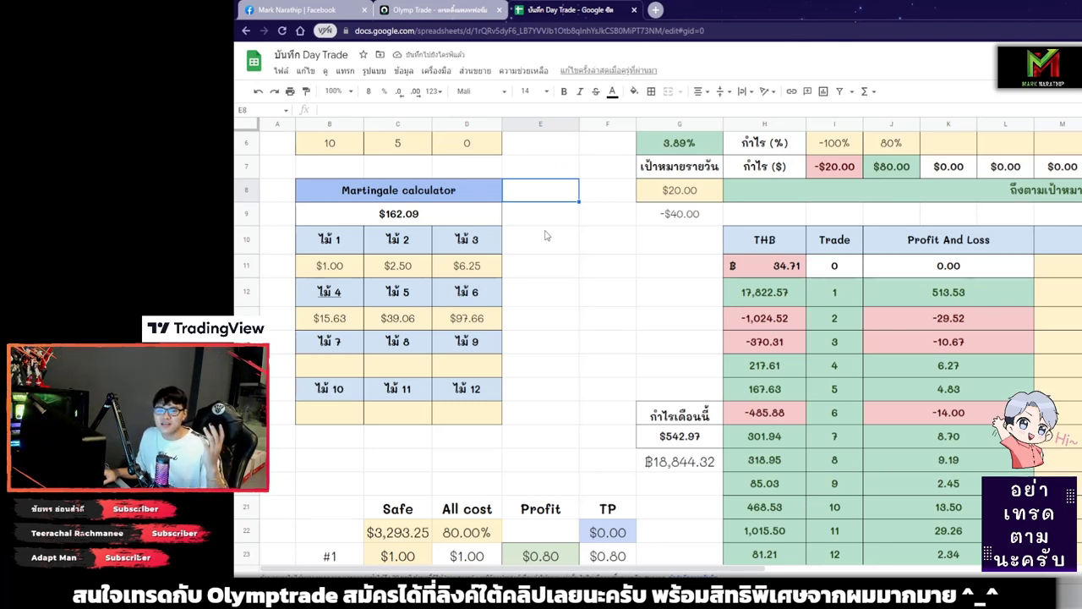
Step: Set the first stake (ไม้ 1) in the Martingale calculator to $15
drag(353, 200, 470, 416)
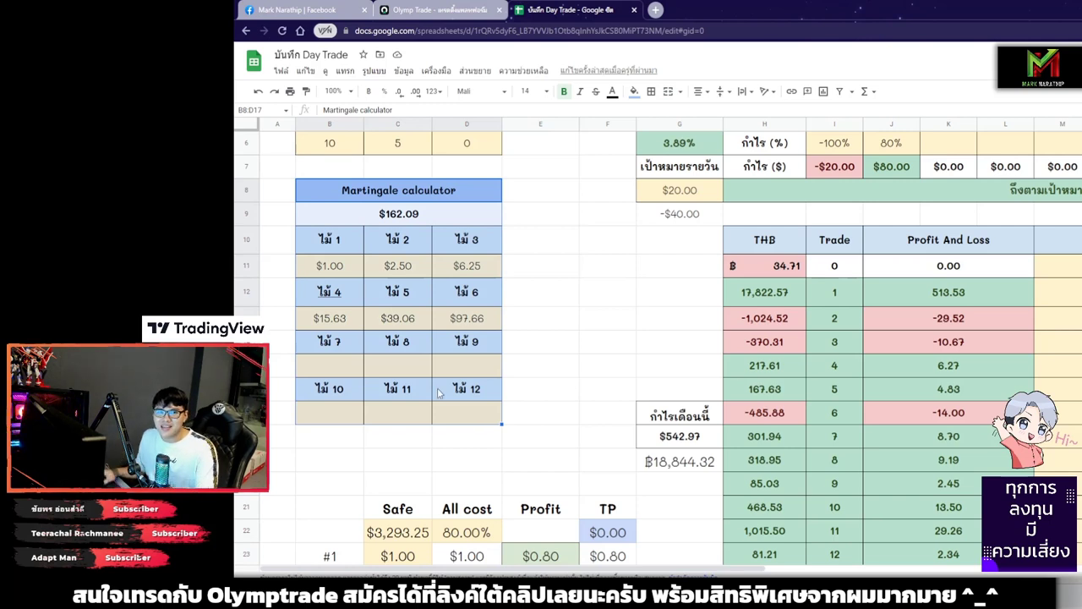
click(519, 223)
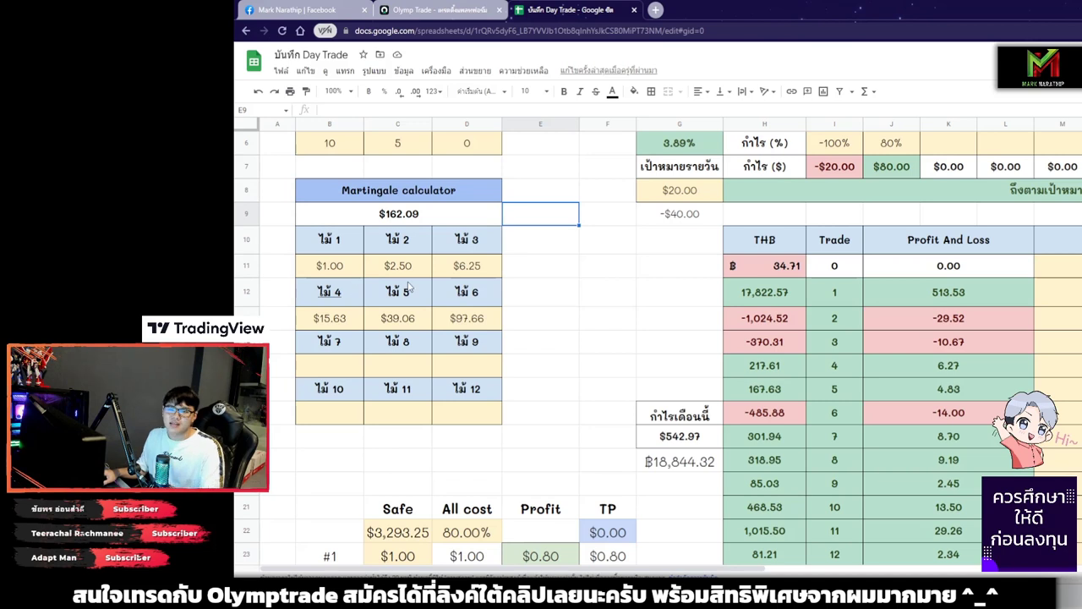
click(345, 269)
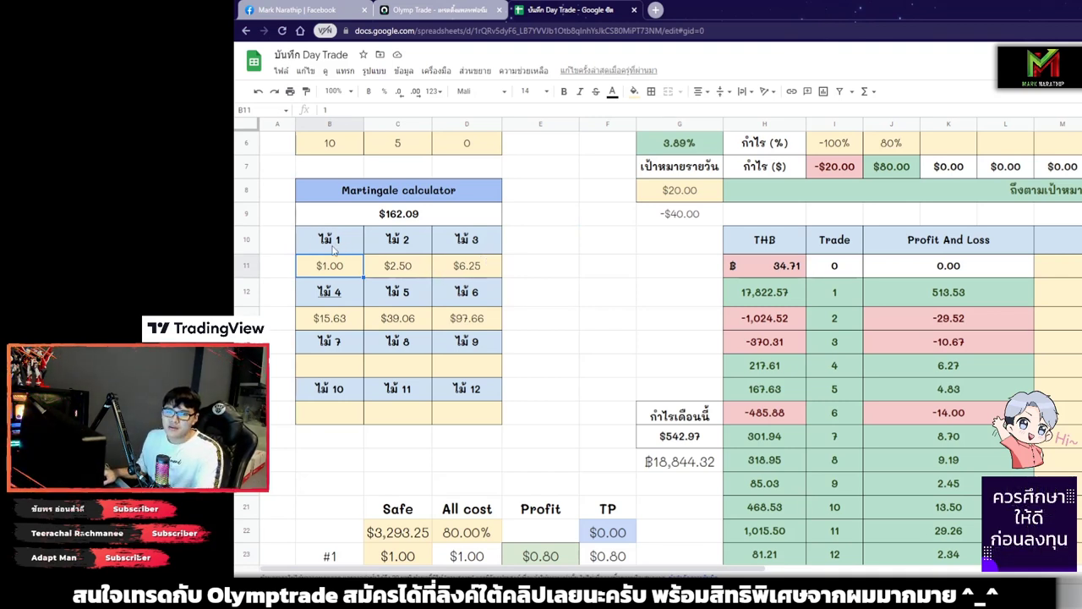
drag(337, 249, 335, 276)
click(336, 275)
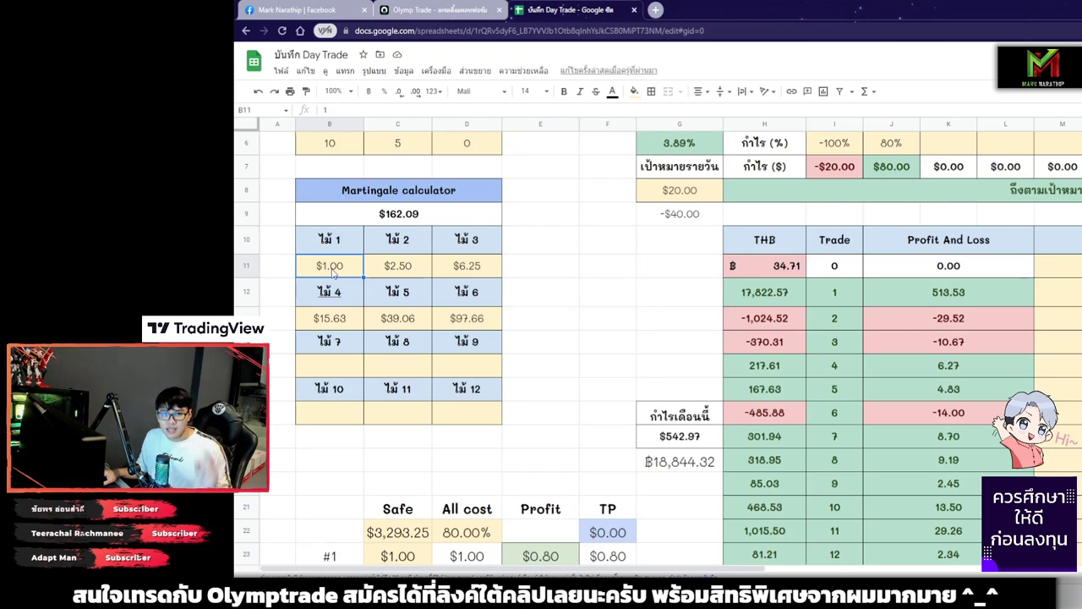
double_click(334, 271)
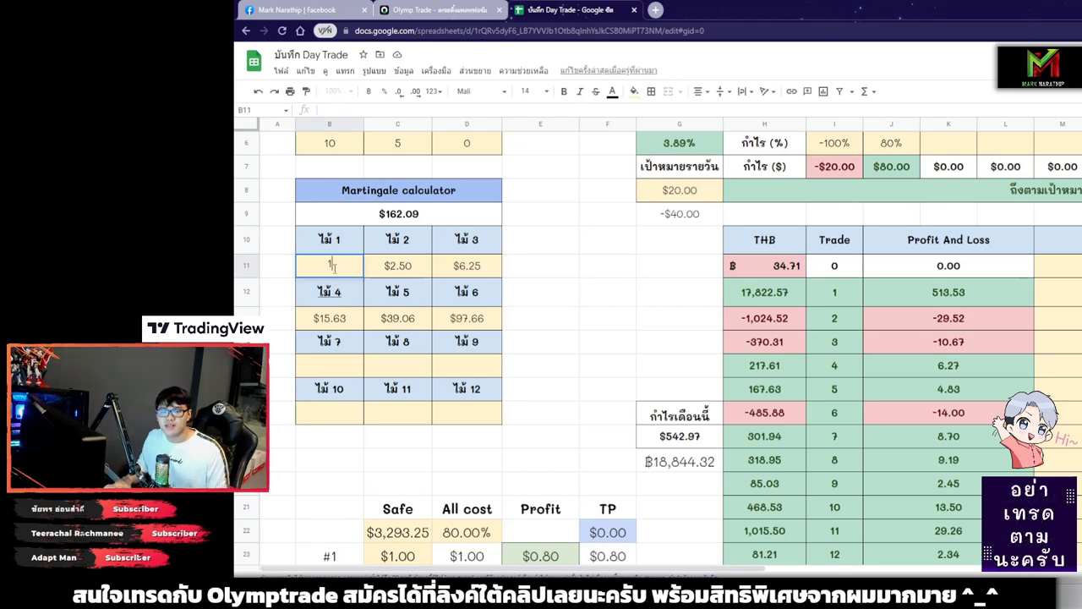
text(5)
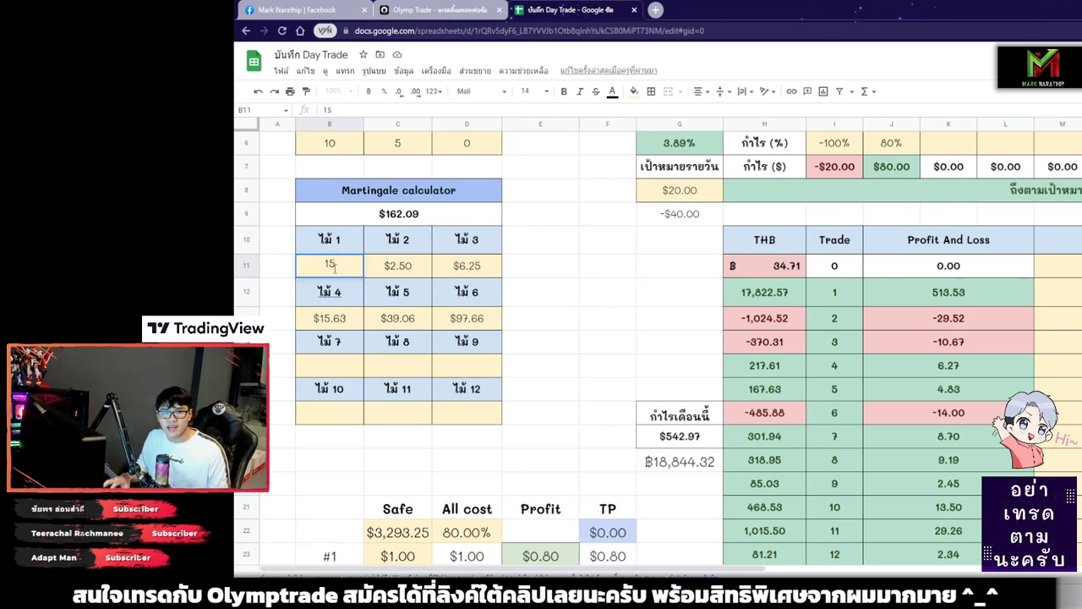
key(Return)
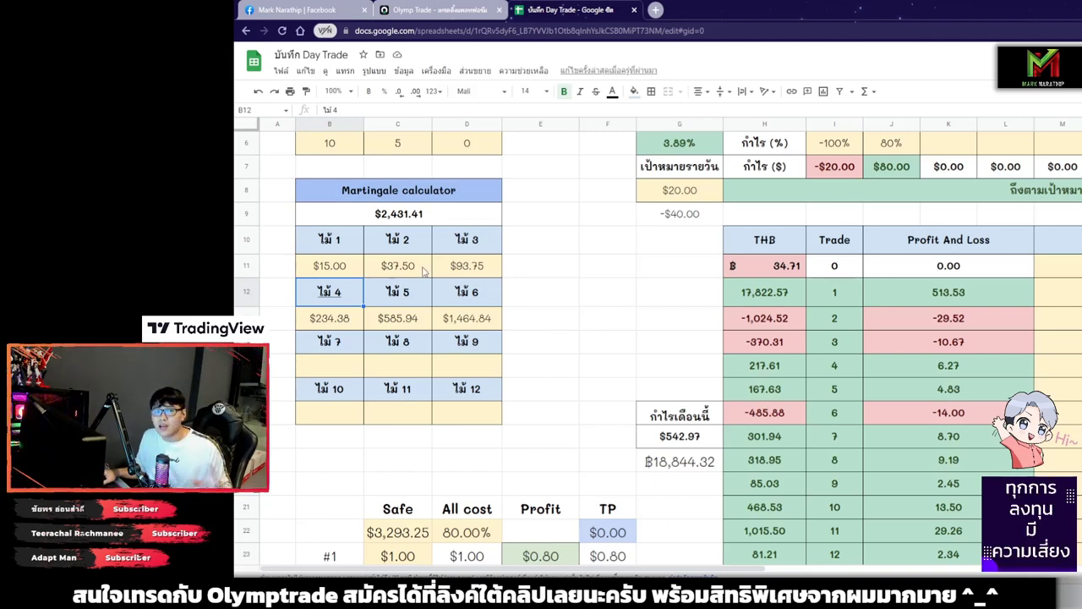
Step: Examine the Martingale calculator's stakes for ไม้ 2 through ไม้ 6 and the multiplier in each of their formulas
click(397, 318)
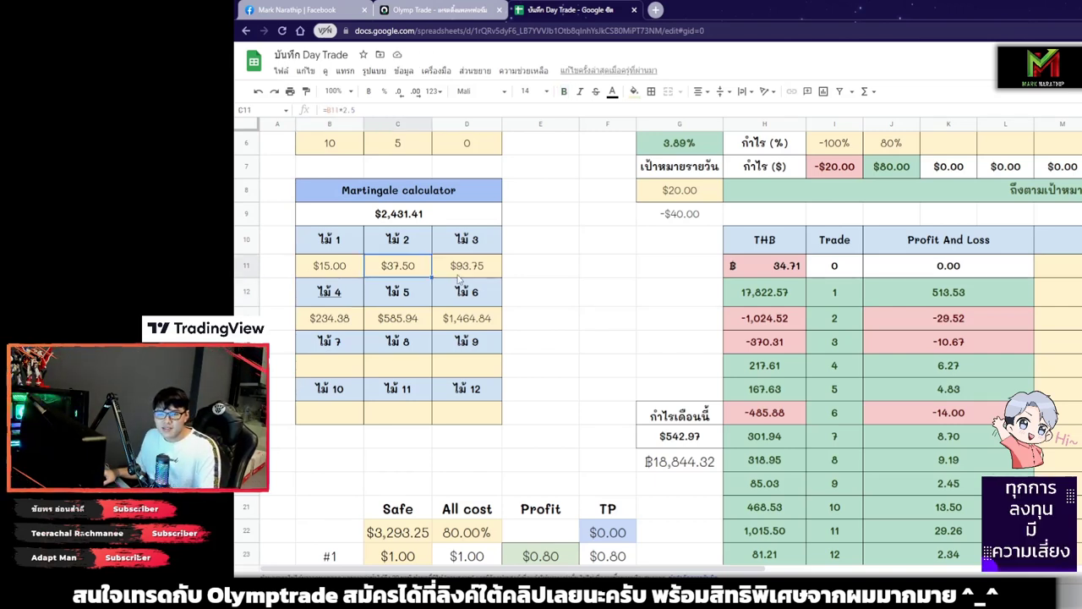
click(467, 318)
click(330, 318)
click(397, 318)
click(474, 322)
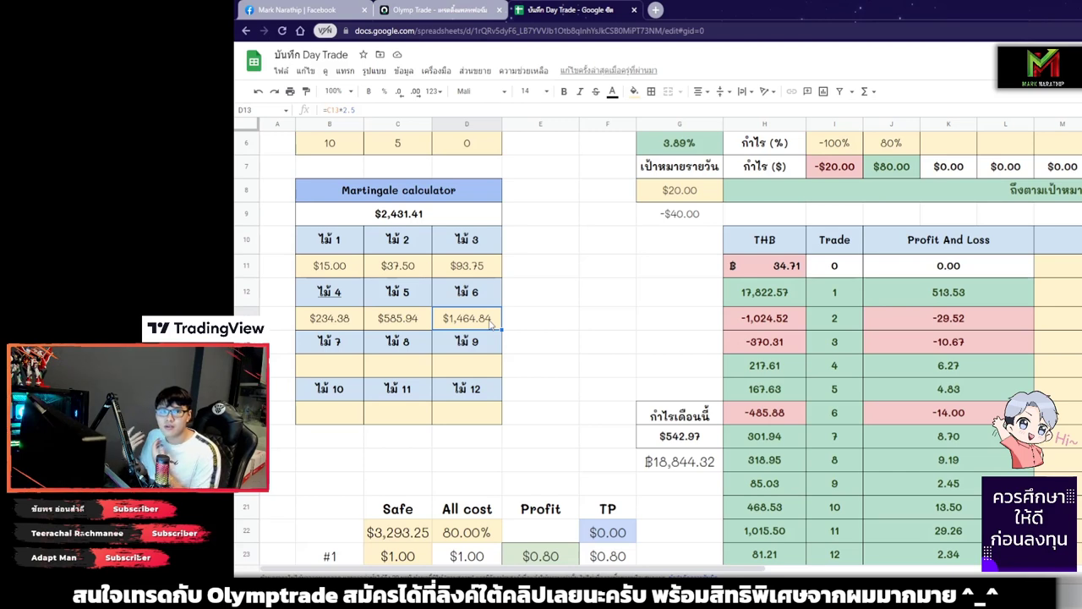
double_click(409, 269)
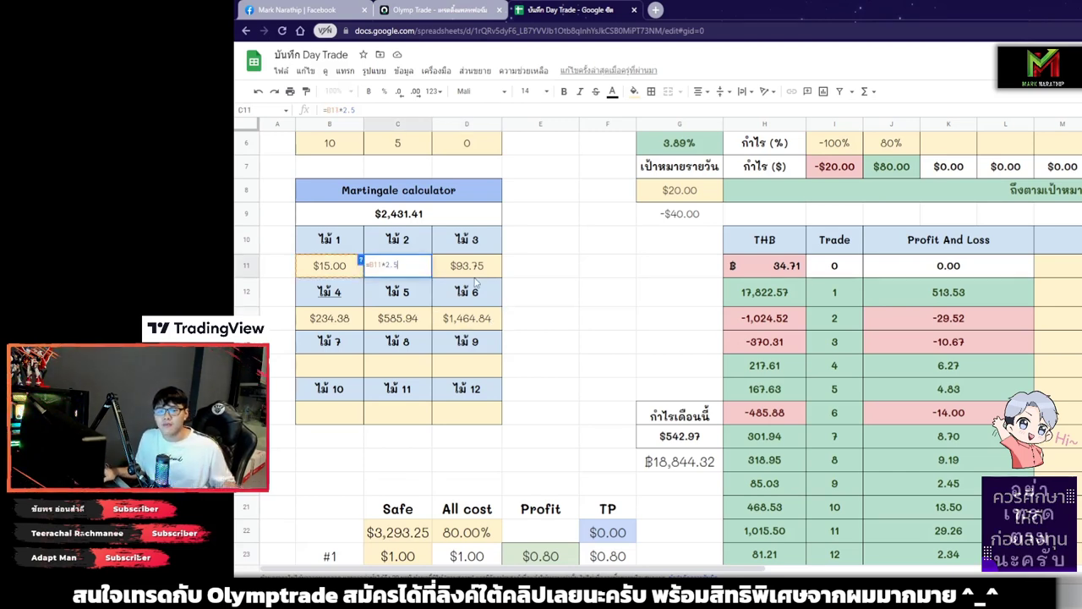
double_click(406, 267)
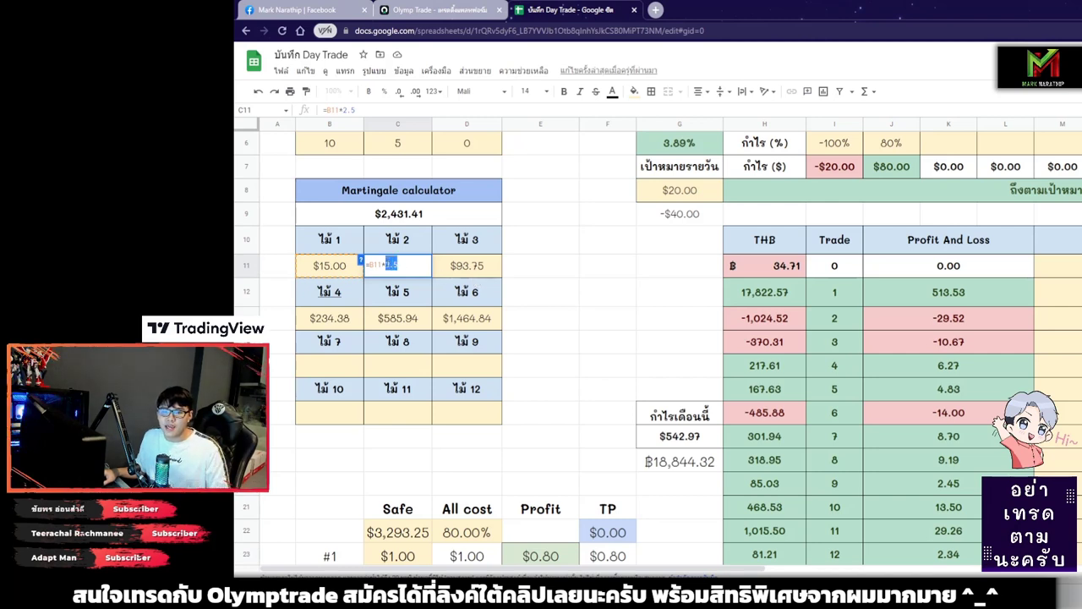
click(411, 266)
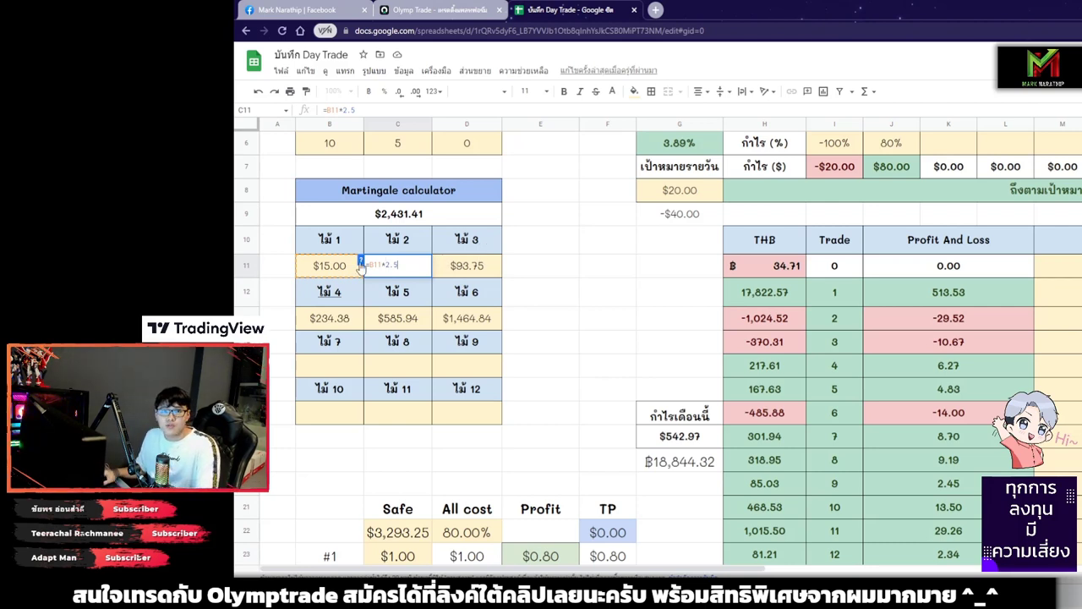
drag(385, 265, 399, 265)
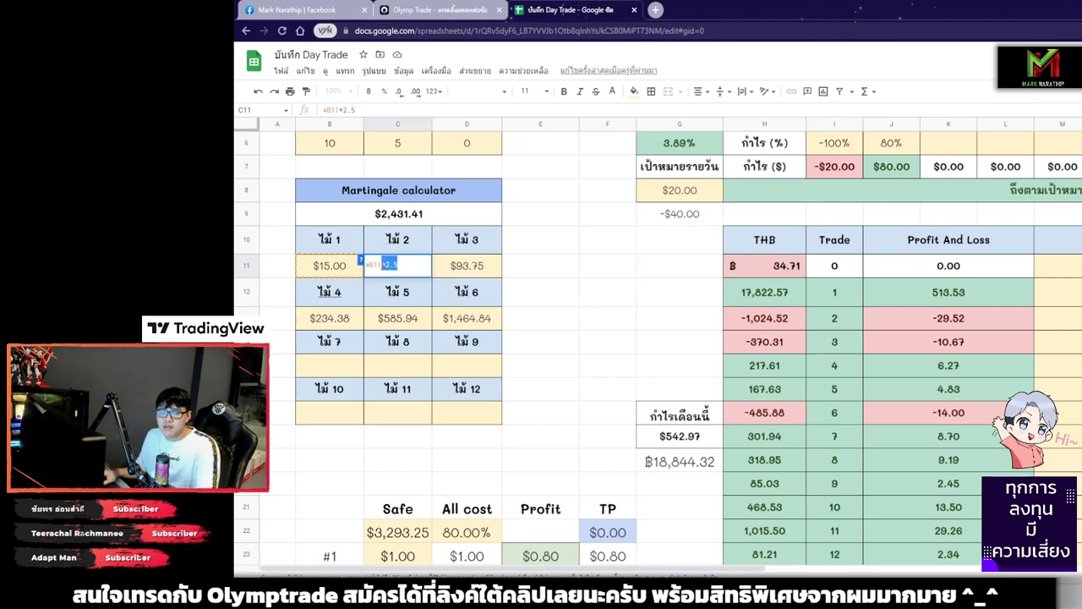
double_click(450, 267)
drag(467, 264, 461, 265)
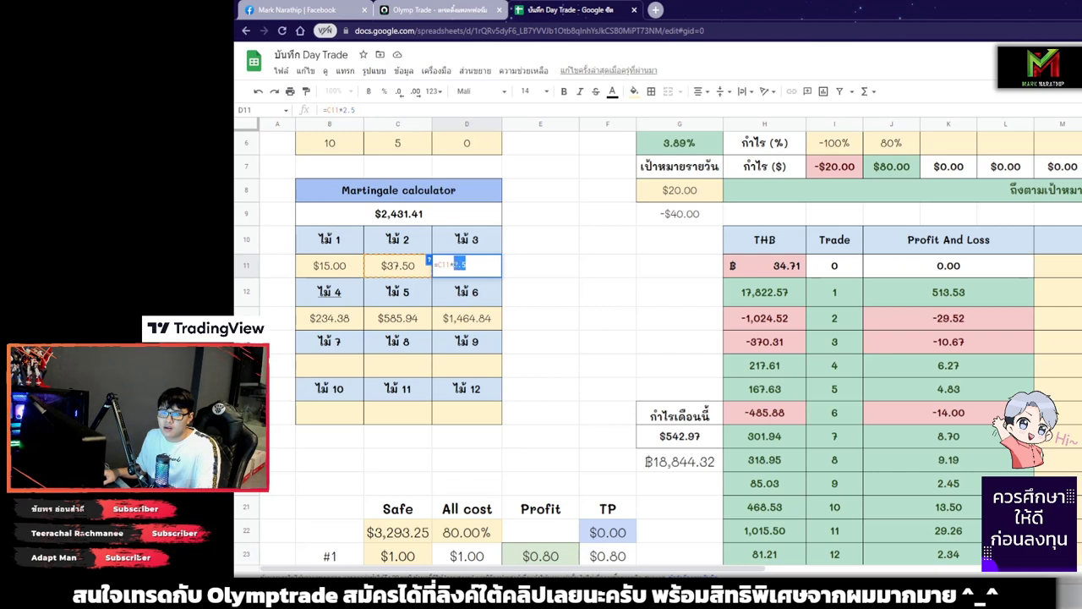
double_click(344, 319)
drag(329, 318, 318, 317)
click(382, 319)
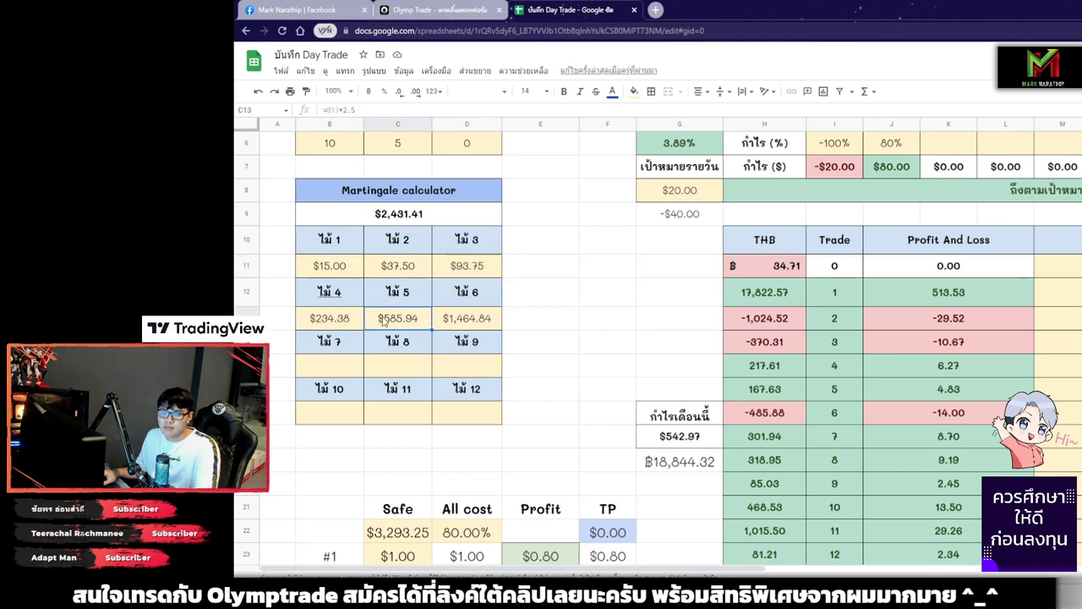
double_click(383, 319)
double_click(472, 318)
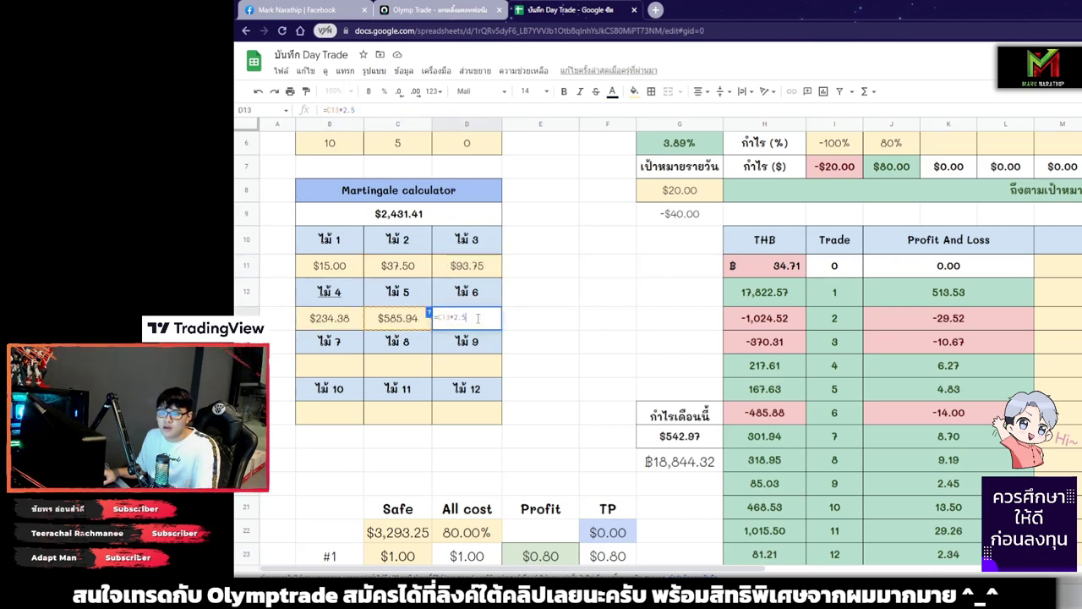
click(443, 341)
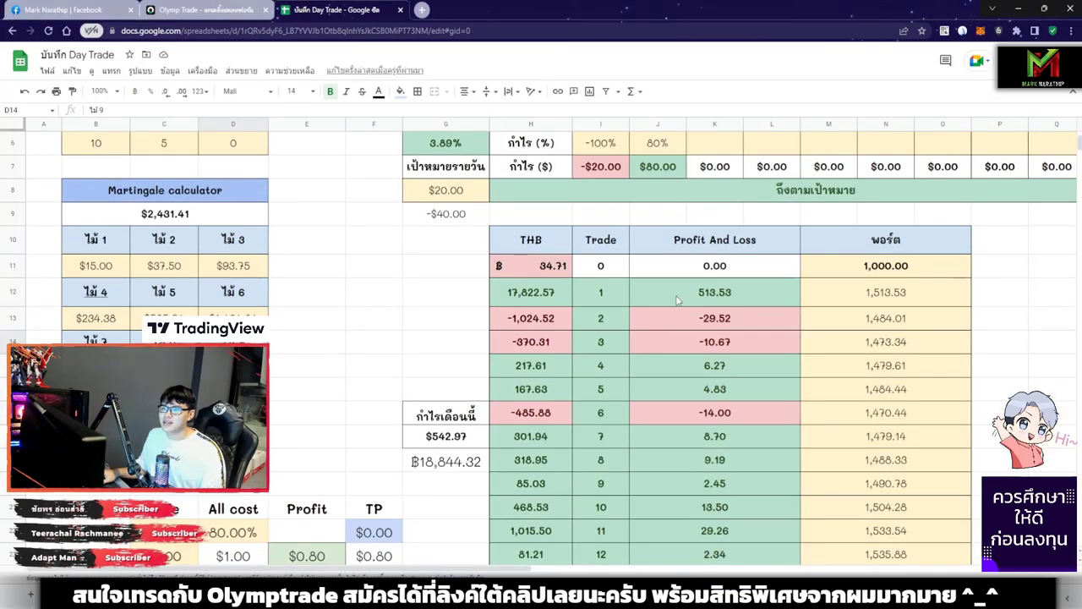
Step: Enter a $10 stake for trade 1 in the บันทึก Day Trade table
scroll(884, 296, up, 3)
scroll(647, 296, right, 4)
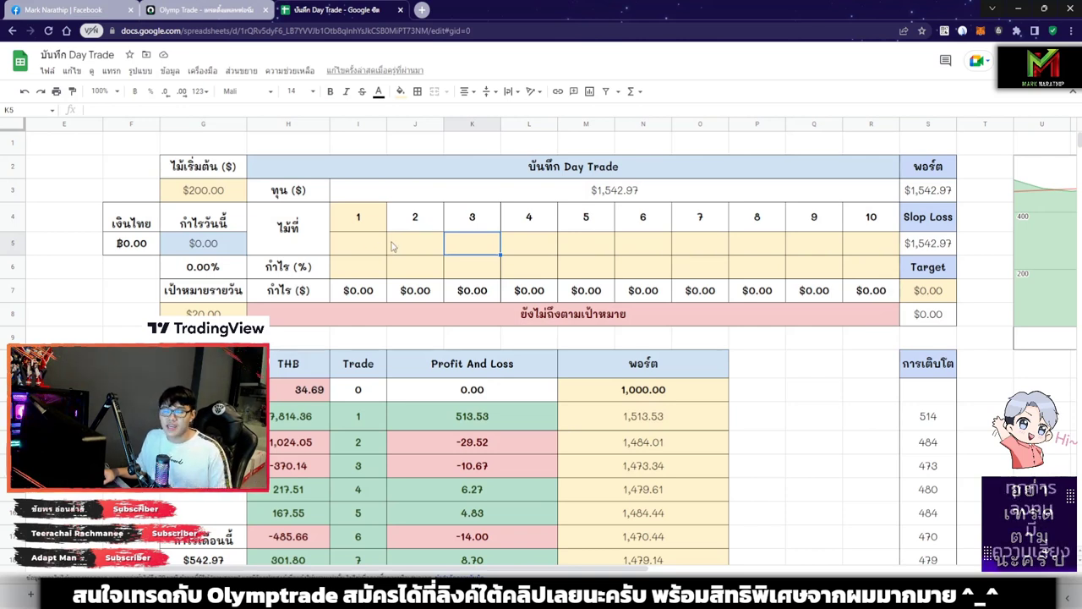
click(372, 246)
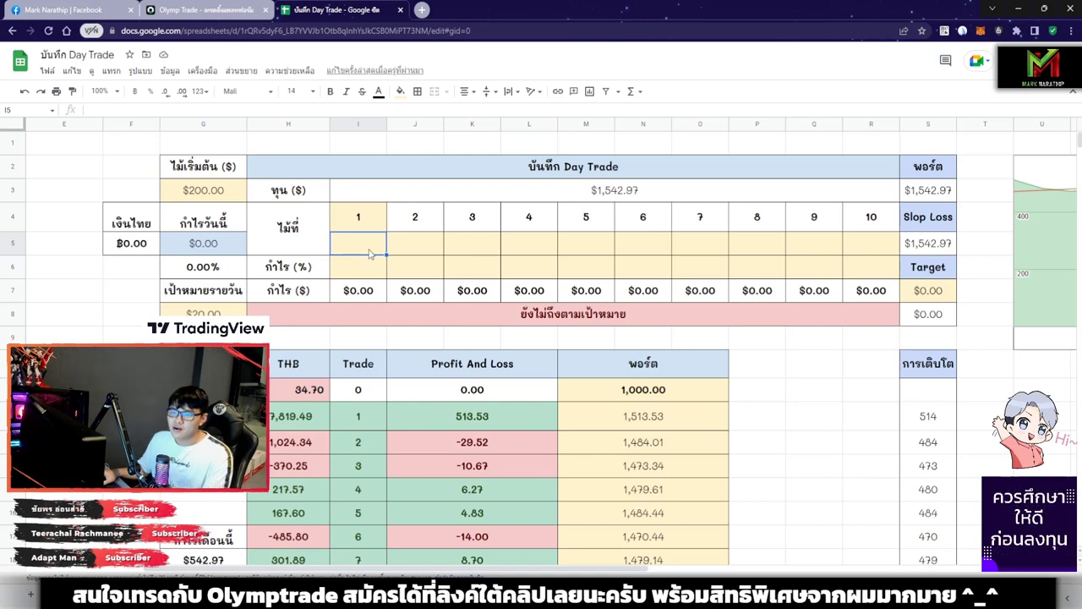
text(10)
key(Return)
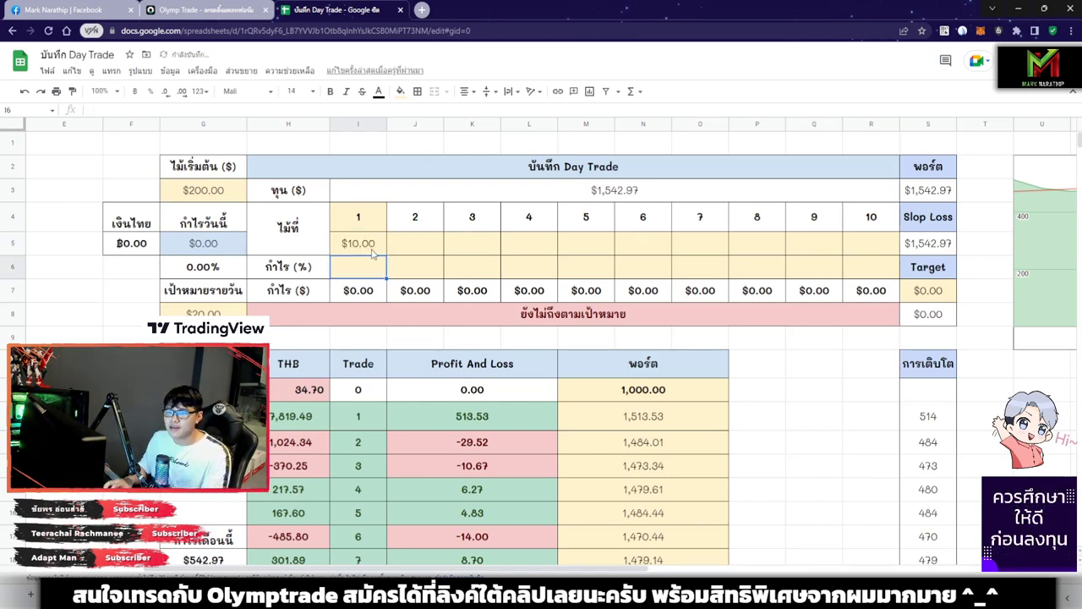
click(373, 252)
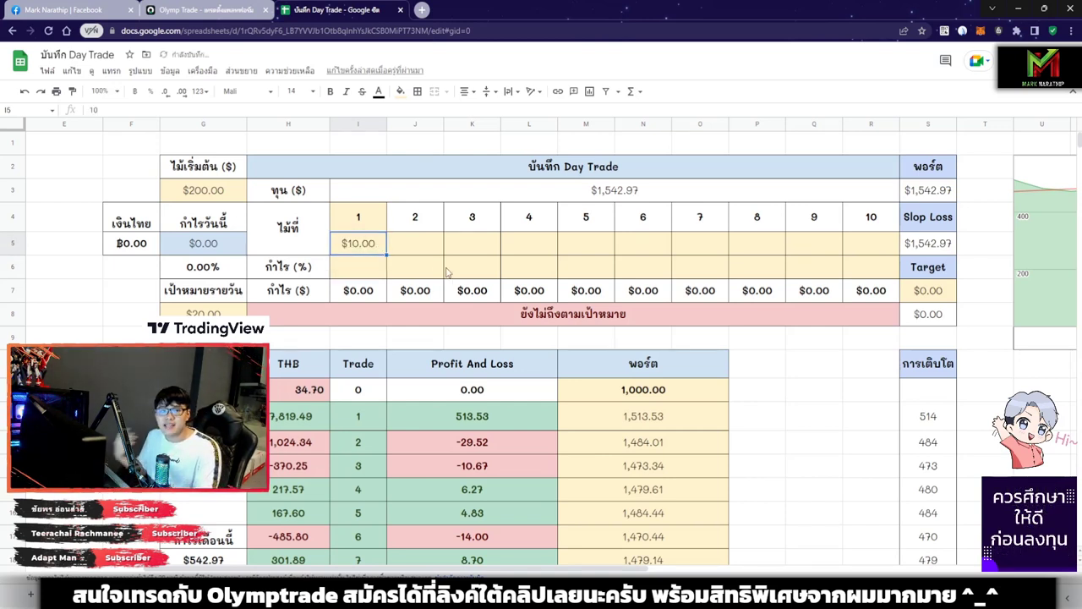
Step: Set the กำไร (%) of trade 1 in the บันทึก Day Trade table to 80%
click(374, 272)
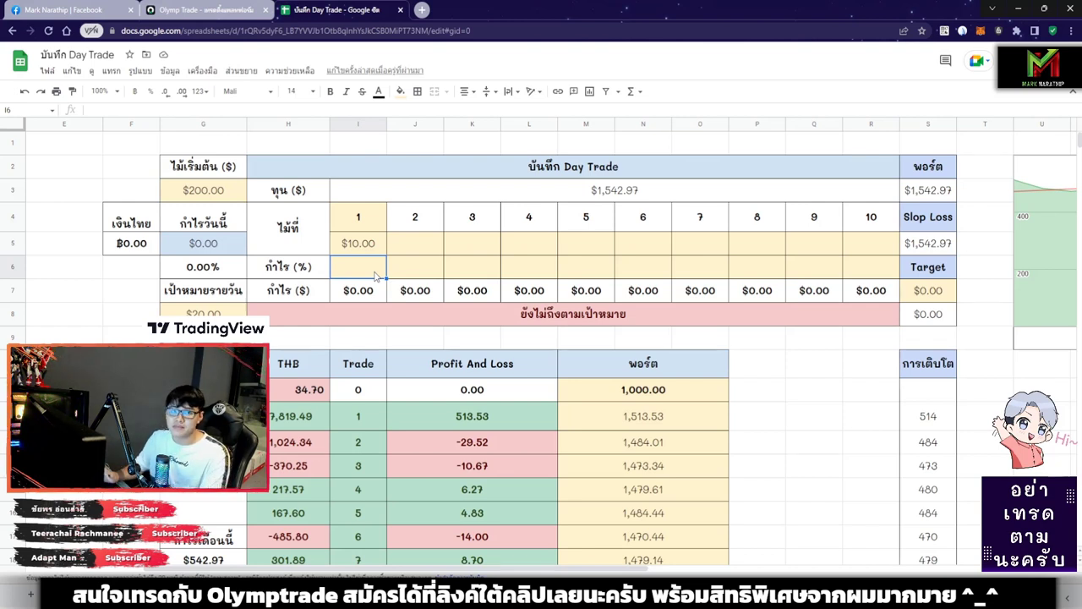
text(85)
key(BackSpace)
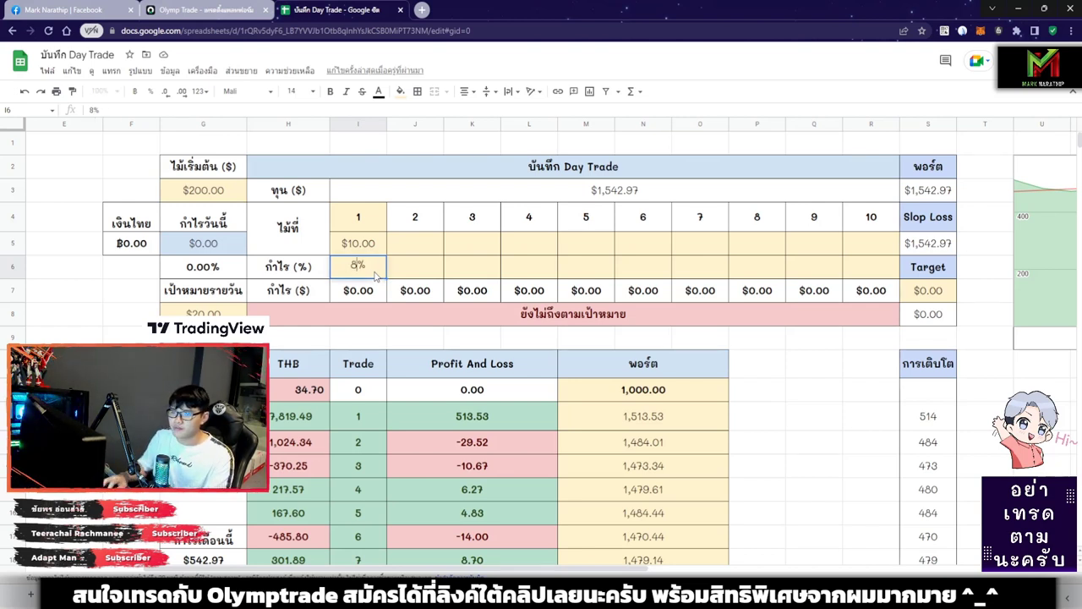
text(0)
key(Return)
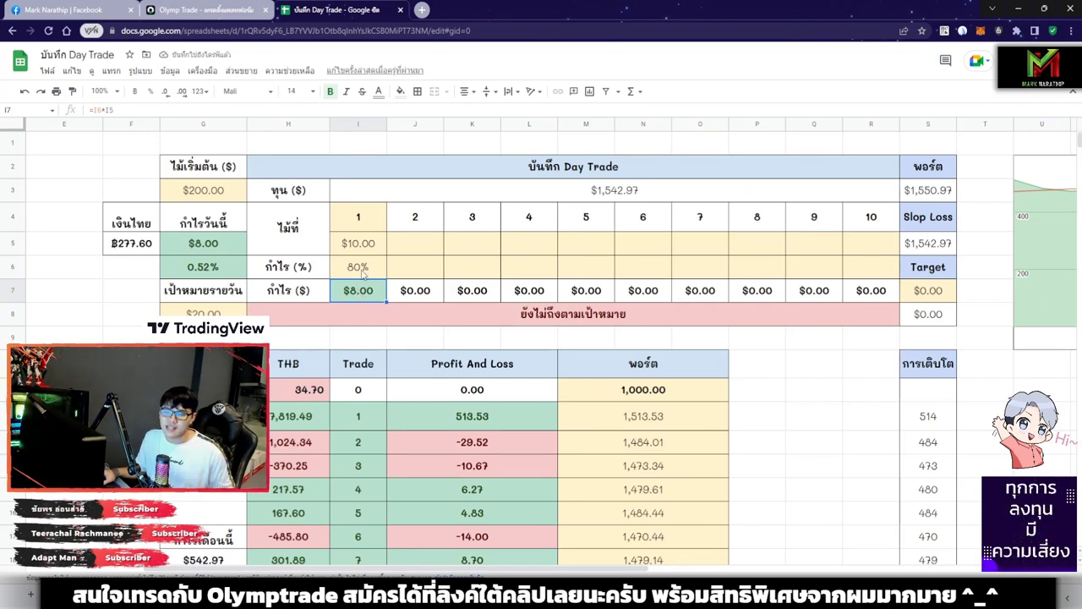
Step: Examine how trade 1's stake and profit percentage feed its กำไร ($) formula and the กำไรวันนี้ total
click(238, 251)
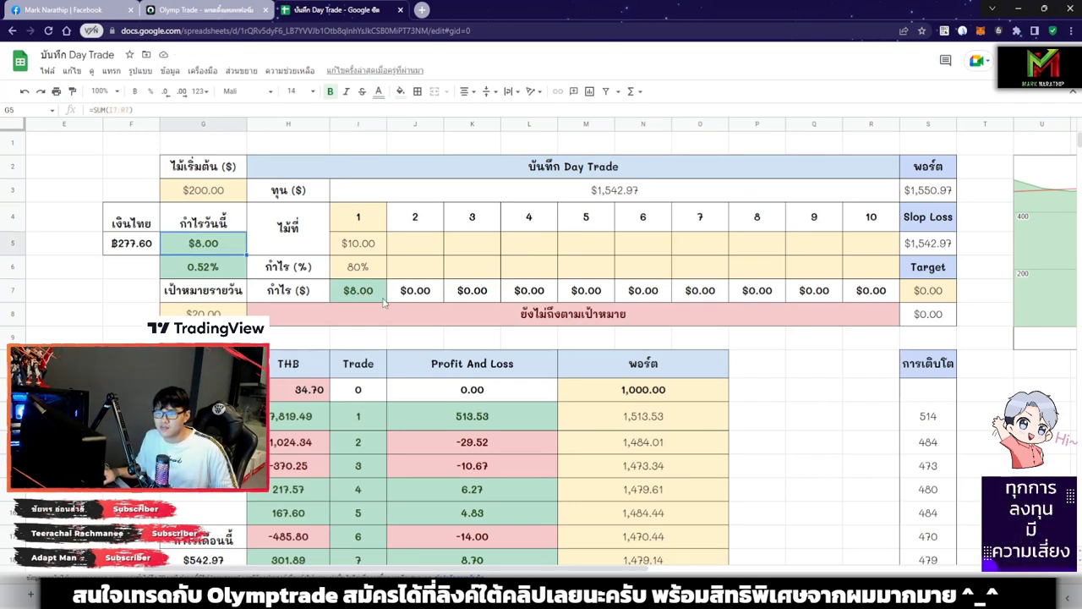
click(360, 292)
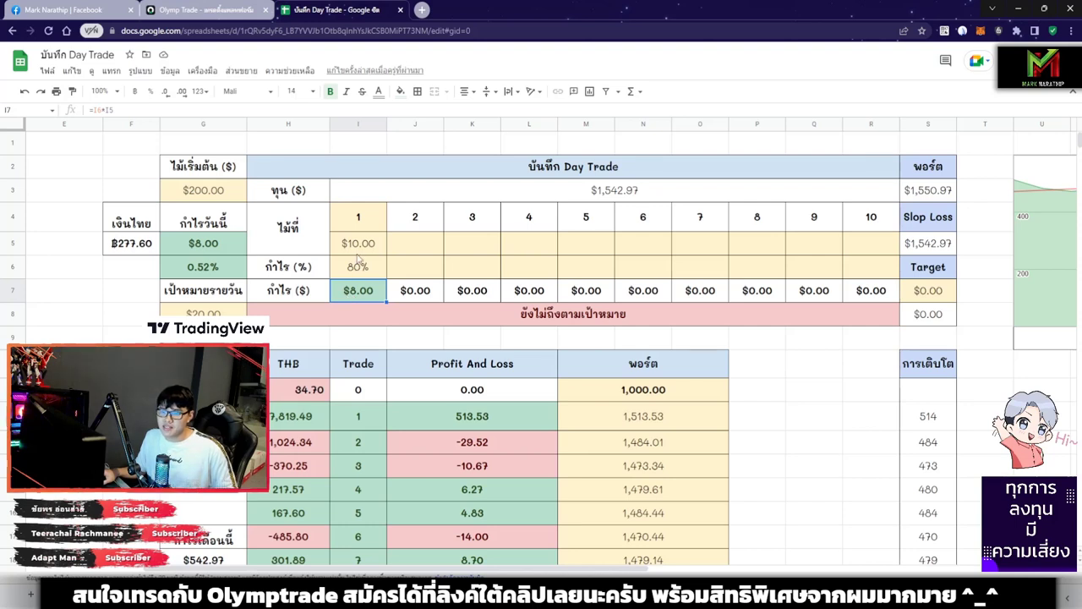
click(362, 247)
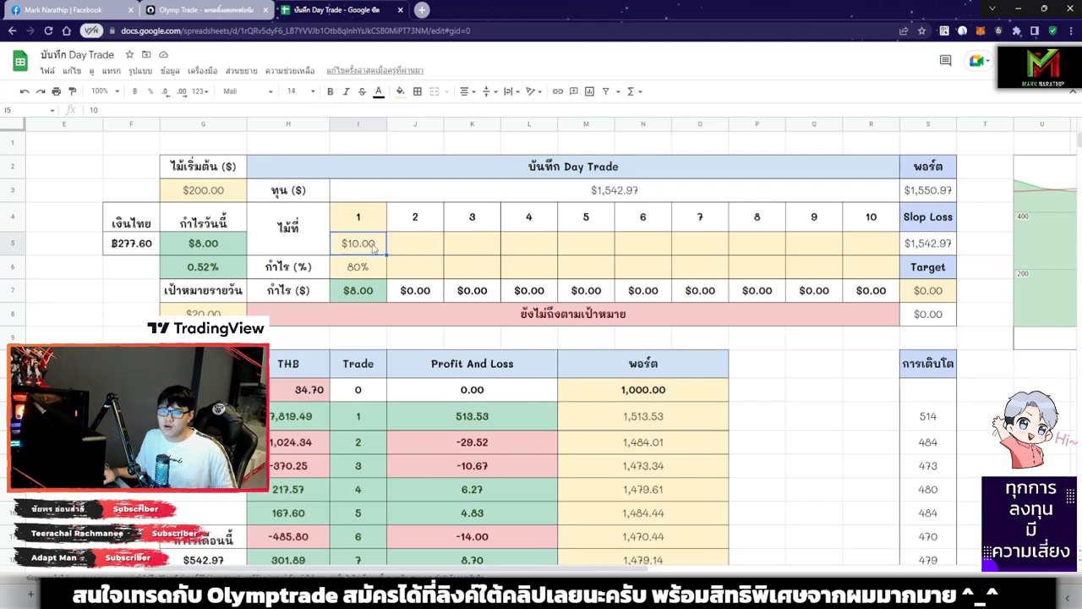
click(364, 292)
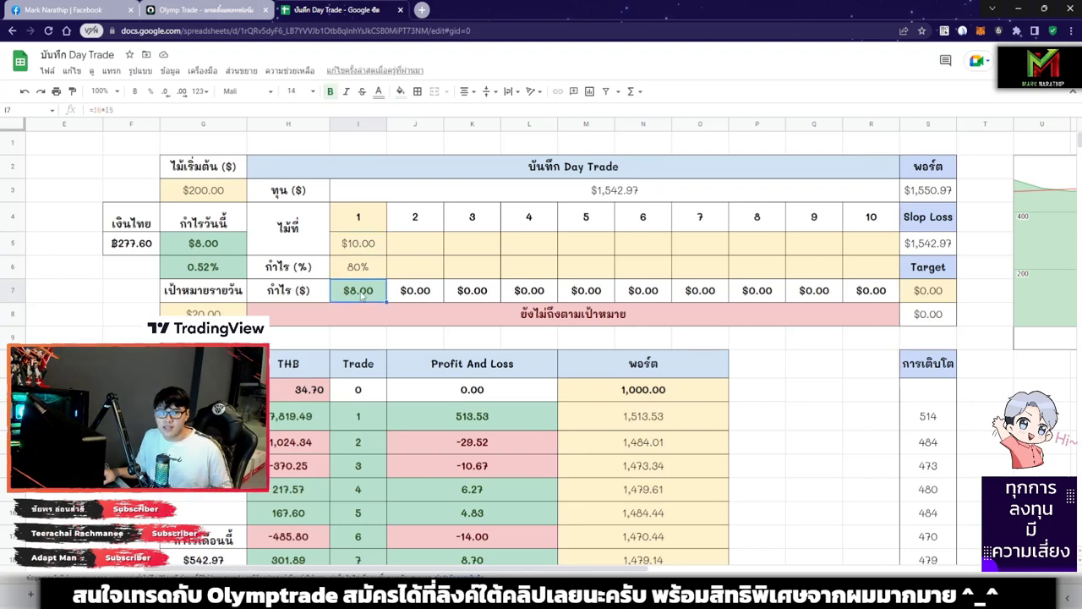
click(239, 256)
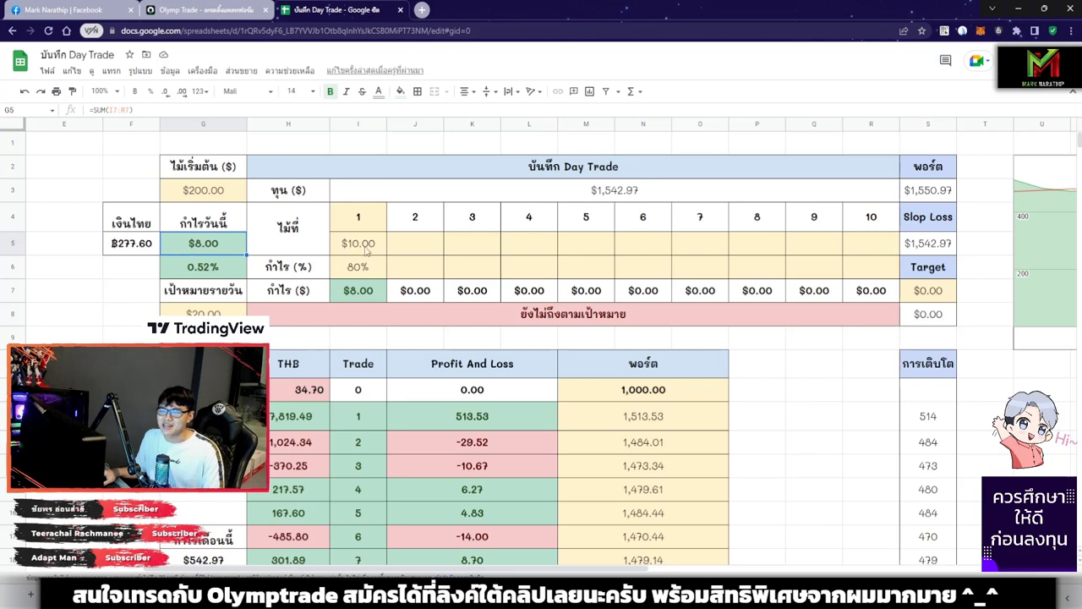
click(380, 292)
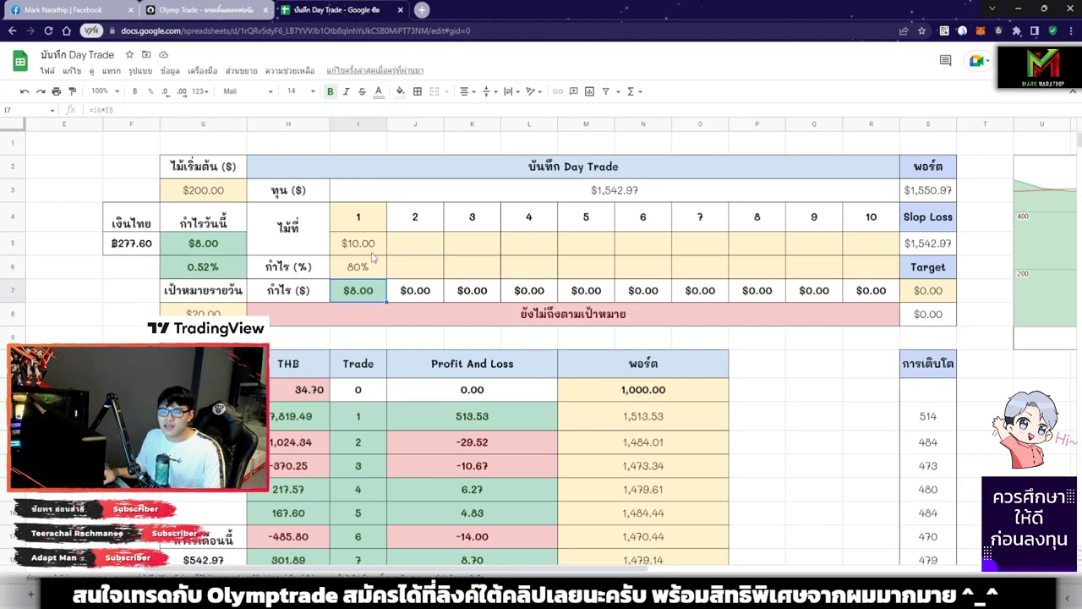
click(369, 273)
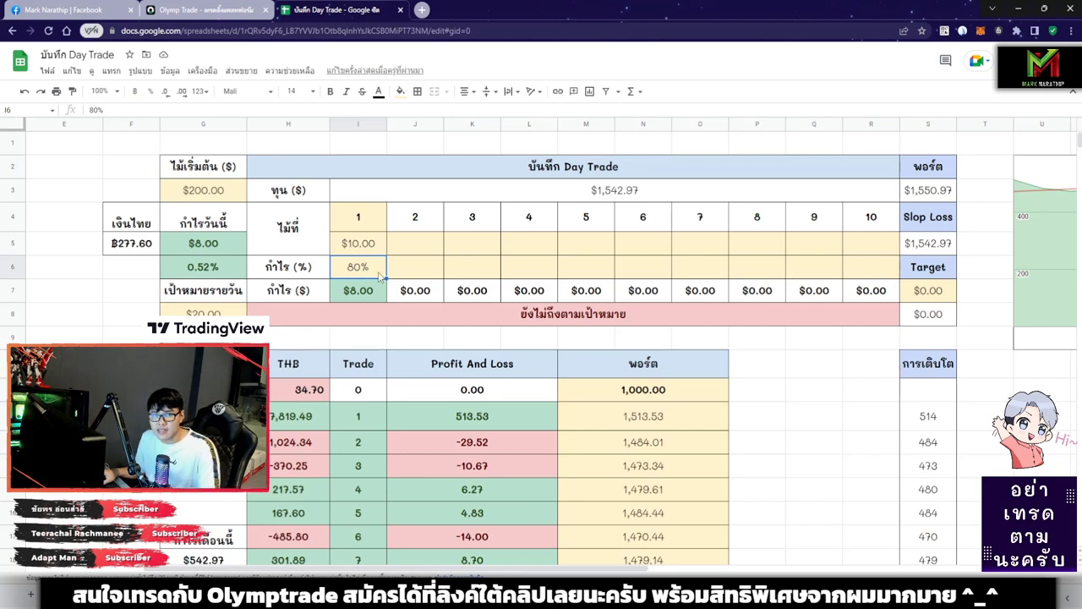
Step: Enter a $100 stake with a -100% profit for trade 2 and check its dollar result and the กำไรวันนี้ total
click(412, 245)
text(2)
key(BackSpace)
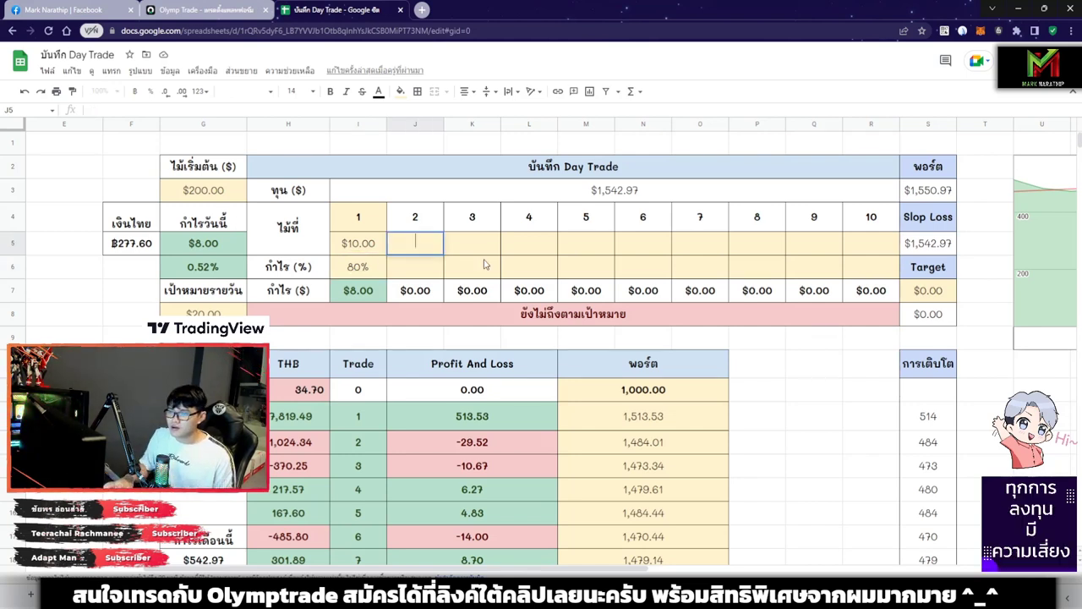
text(100)
key(Return)
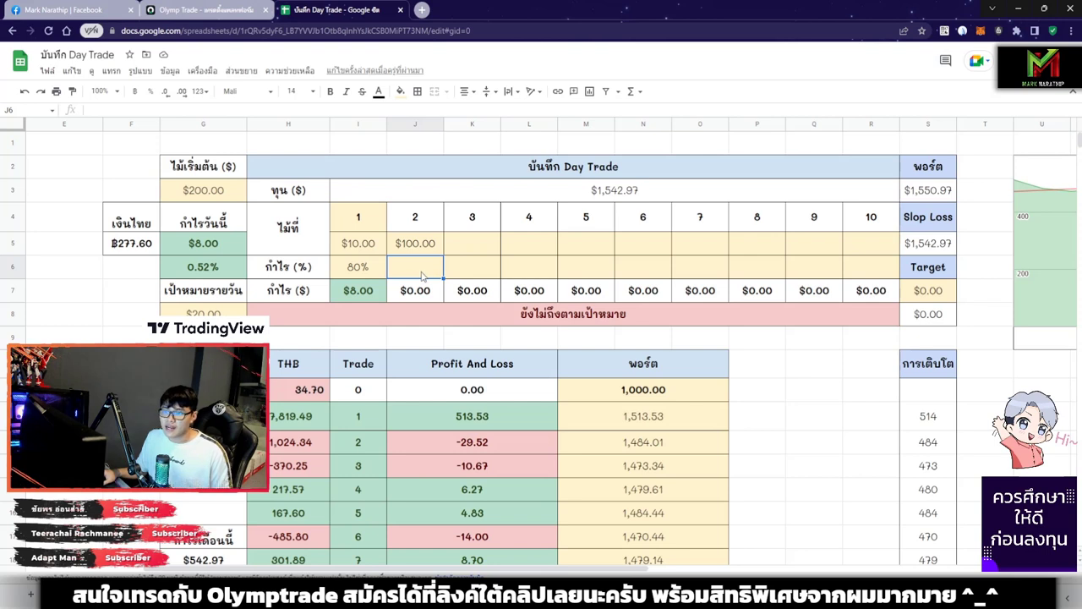
text(-100)
key(Return)
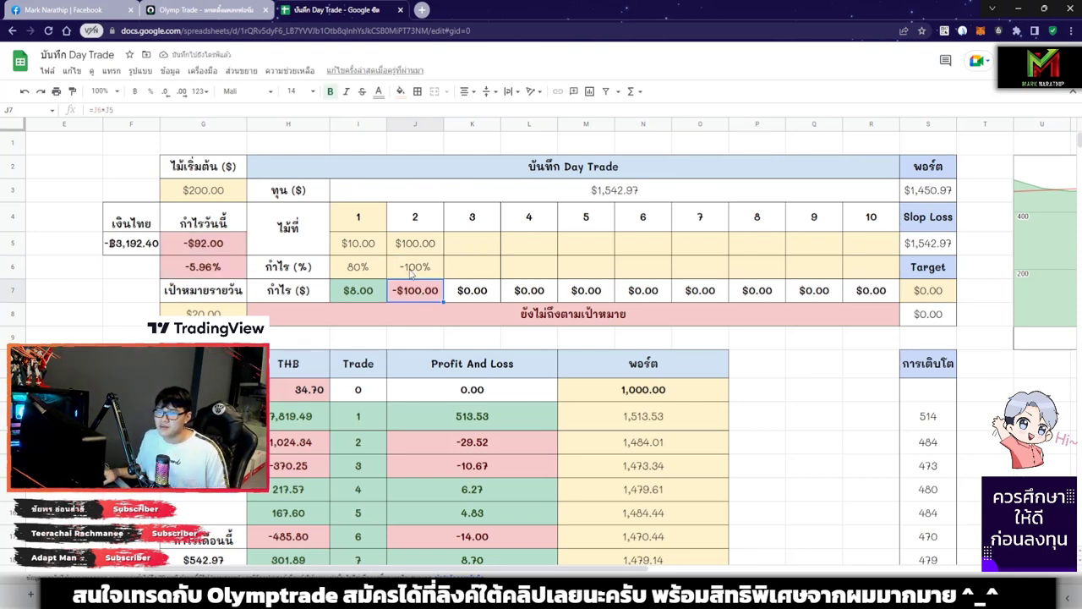
click(419, 268)
click(421, 244)
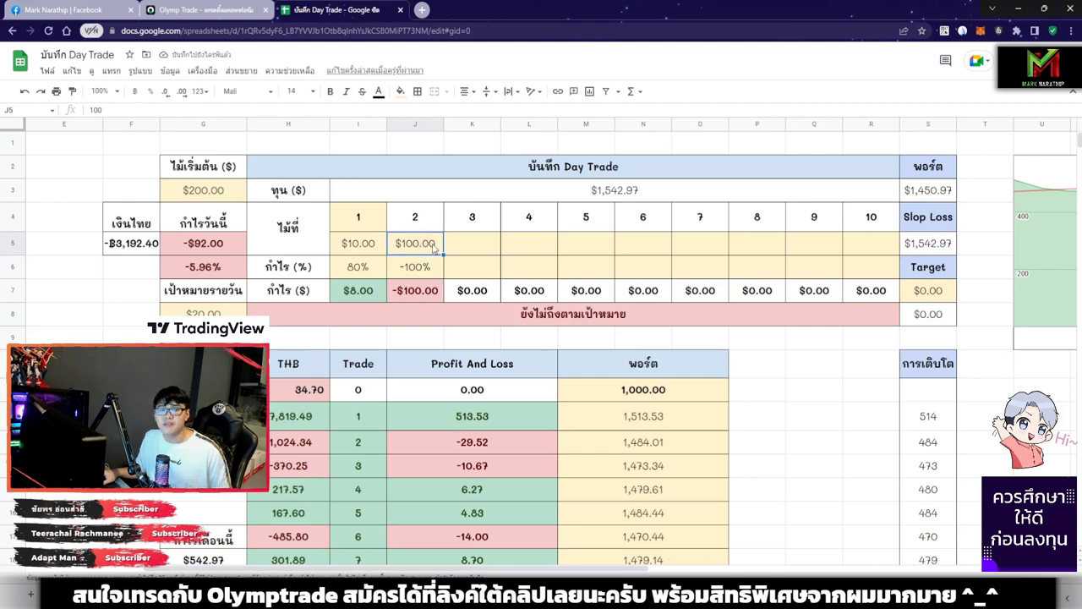
click(415, 296)
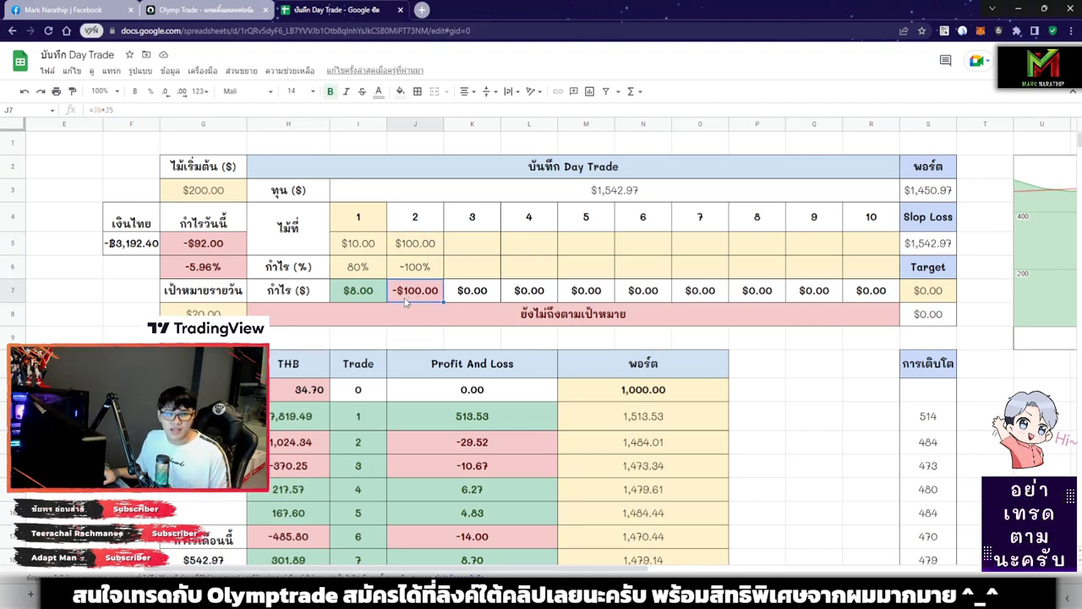
click(217, 248)
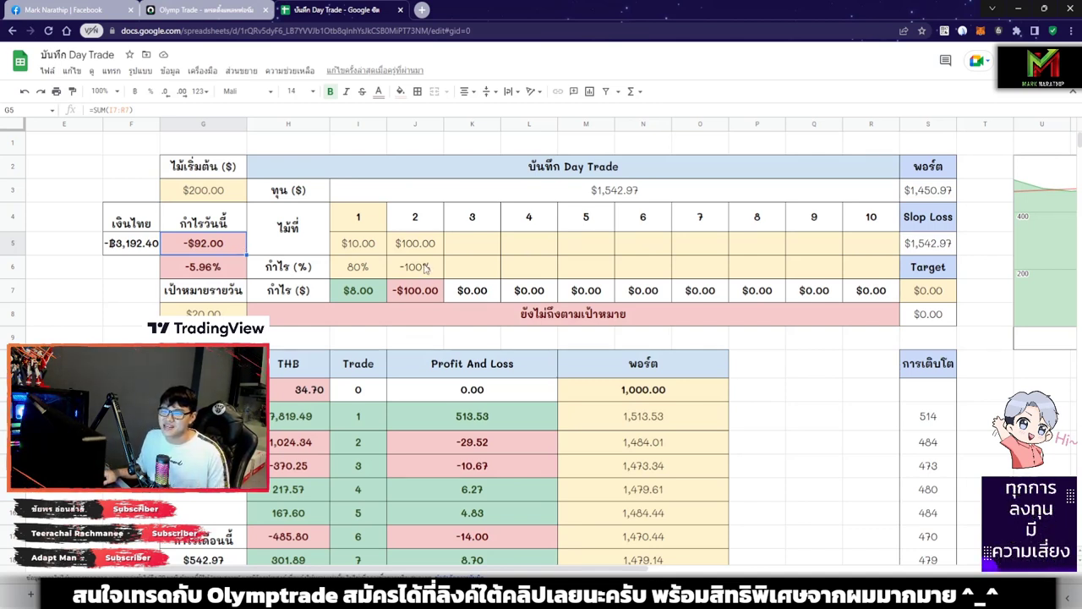
Step: Clear the stakes and profit percentages of trades 1 and 2 in the บันทึก Day Trade table
drag(426, 269, 355, 245)
key(Delete)
click(356, 246)
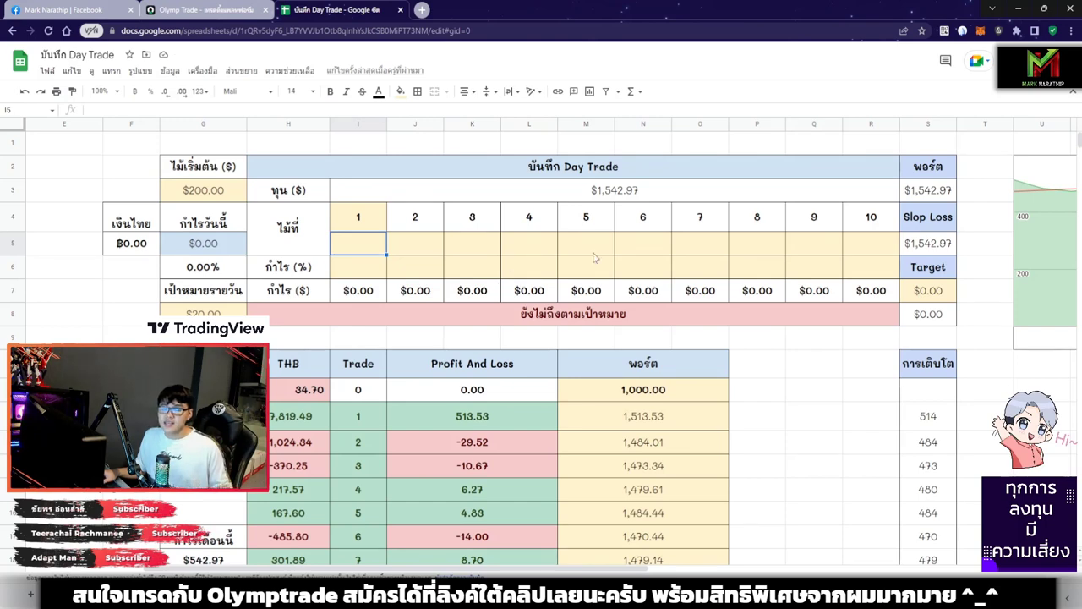
Step: Examine the พอร์ต column of the Profit And Loss table, comparing the Trade 0 starting balance with the balances recorded for the following trades
scroll(480, 252, down, 2)
scroll(480, 252, down, 1)
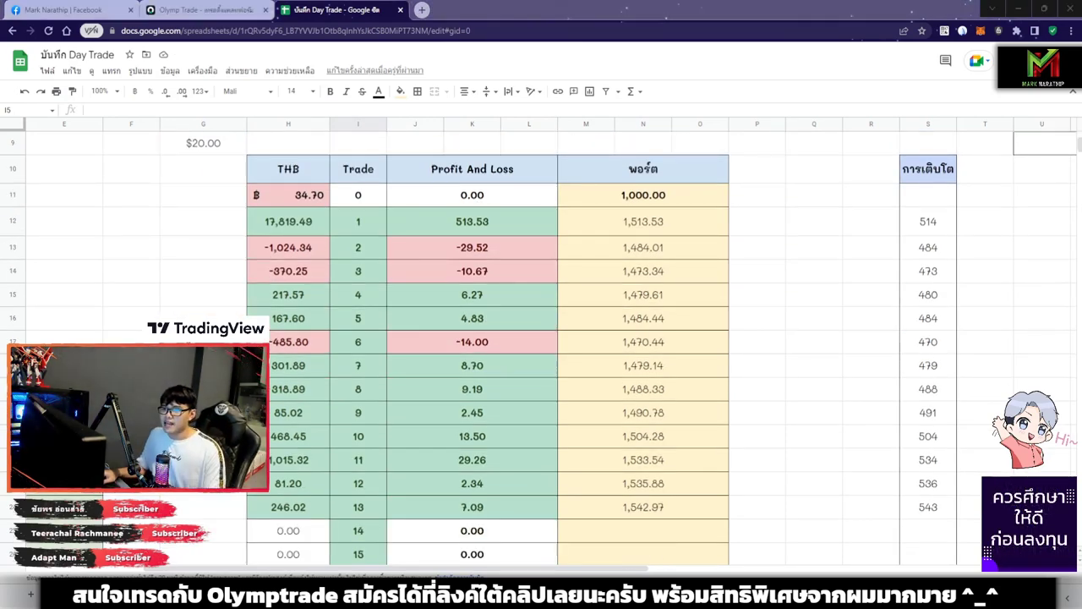
click(80, 295)
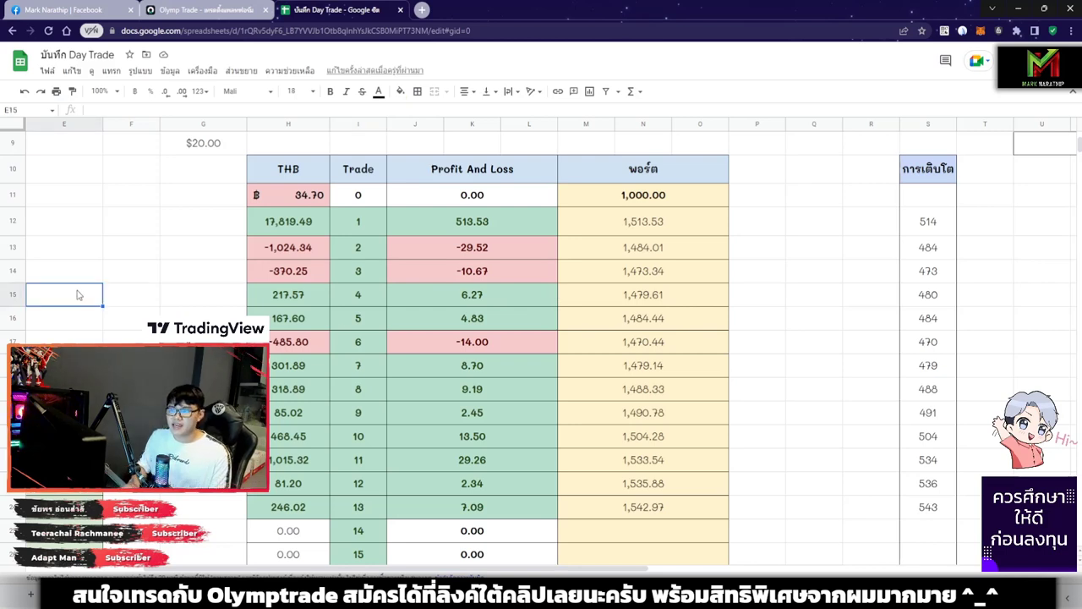
scroll(79, 295, left, 1)
click(702, 222)
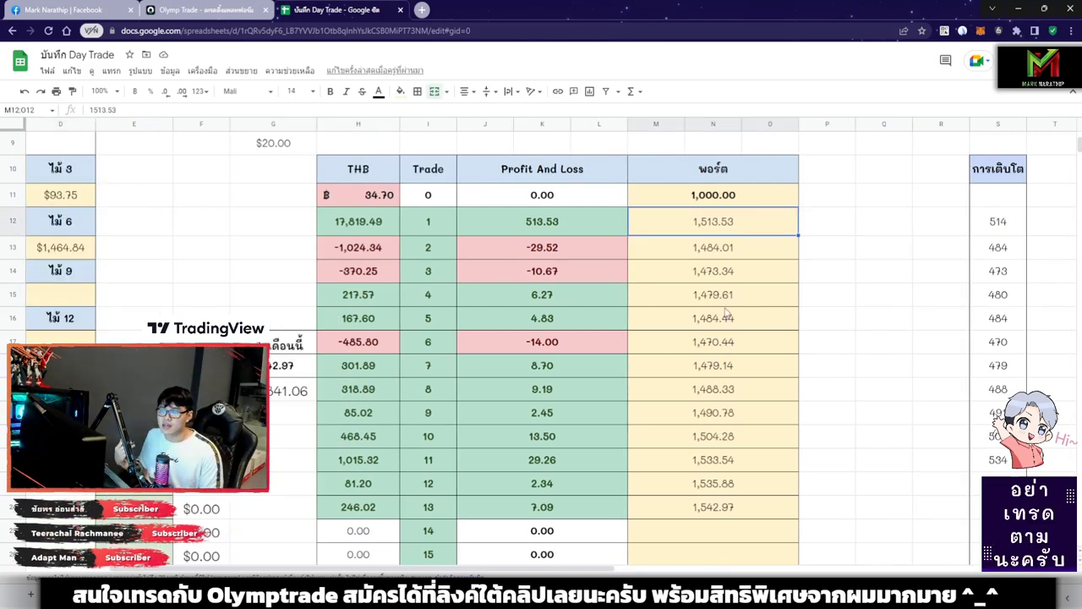
click(713, 389)
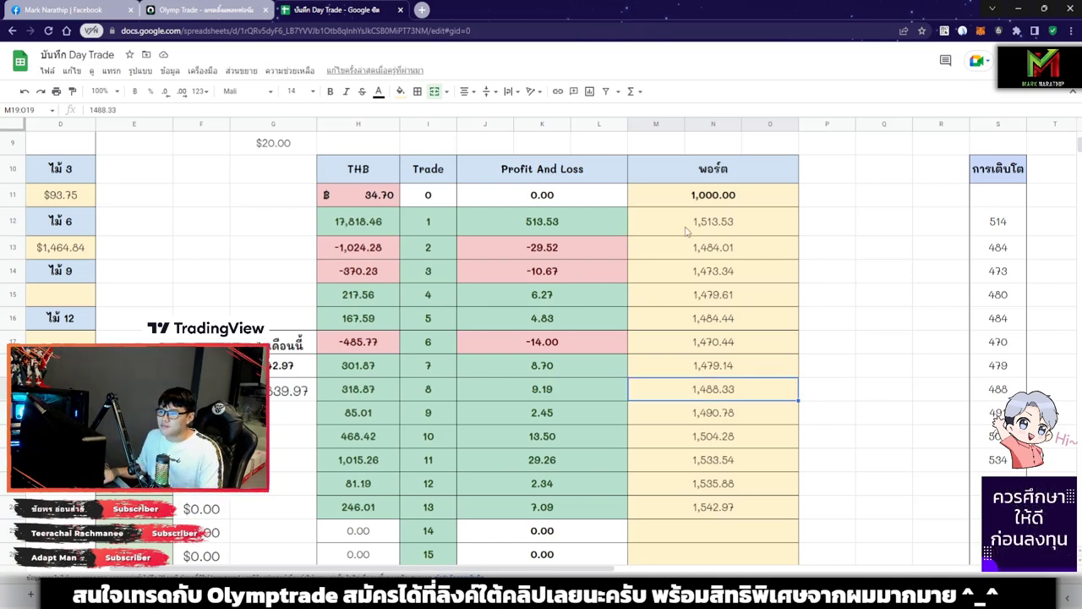
click(707, 201)
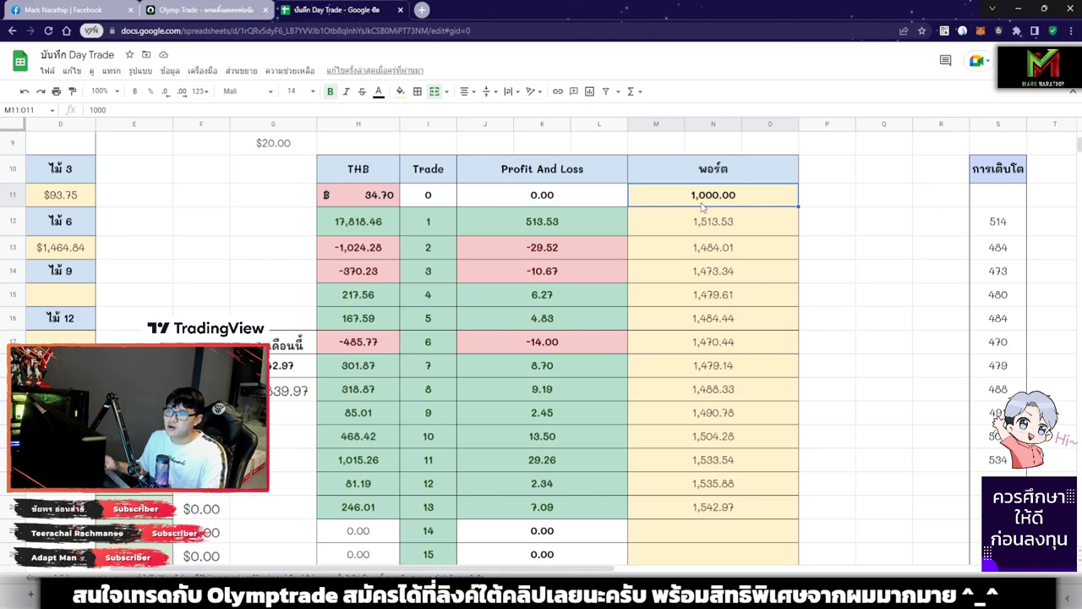
drag(435, 195, 714, 205)
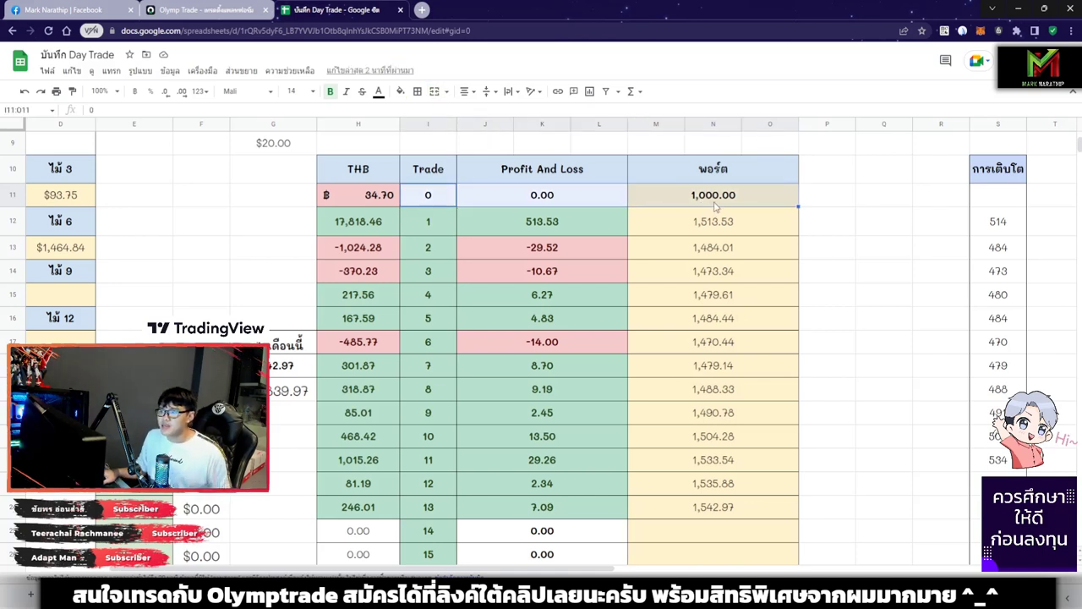
click(714, 206)
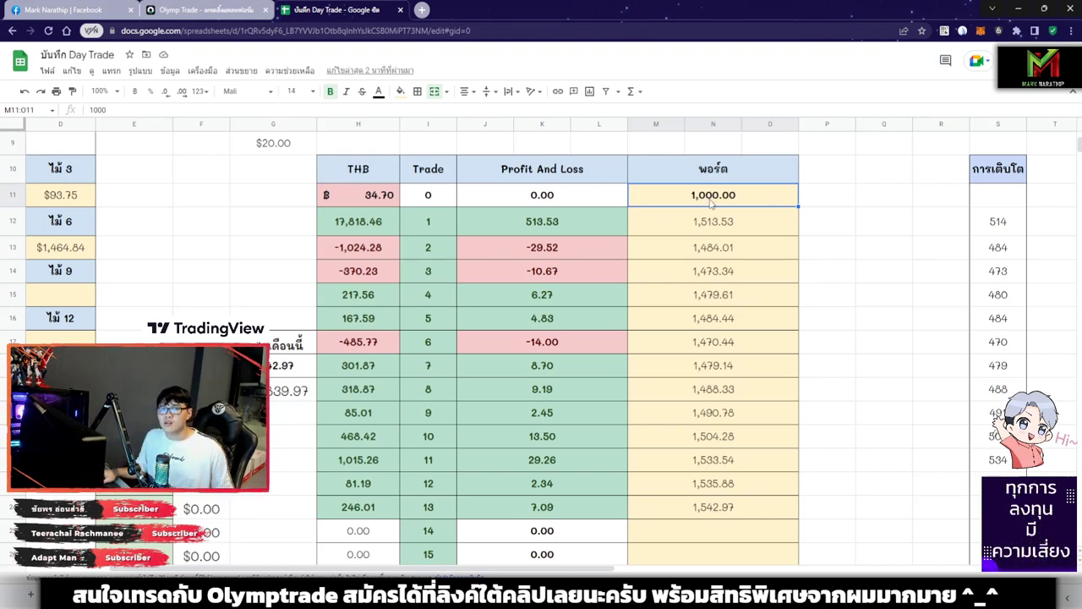
click(744, 224)
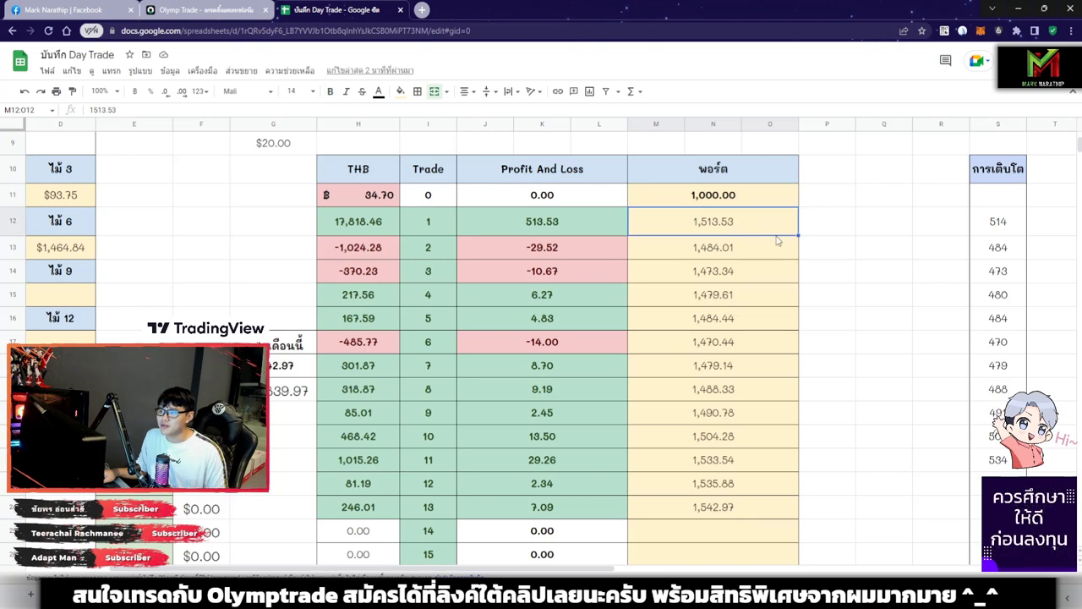
click(680, 247)
click(688, 271)
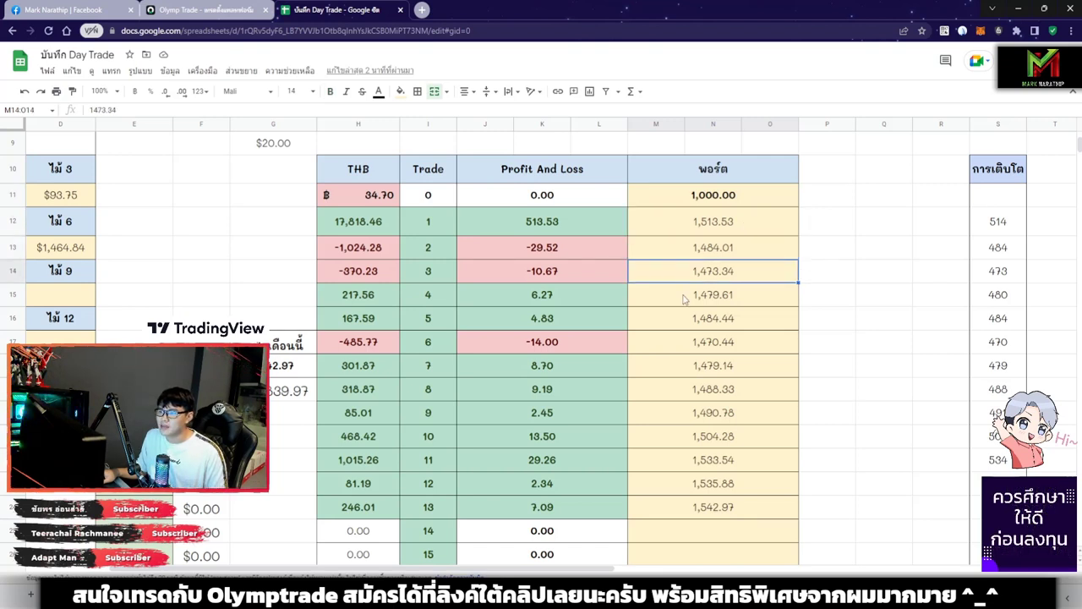
click(686, 298)
click(693, 232)
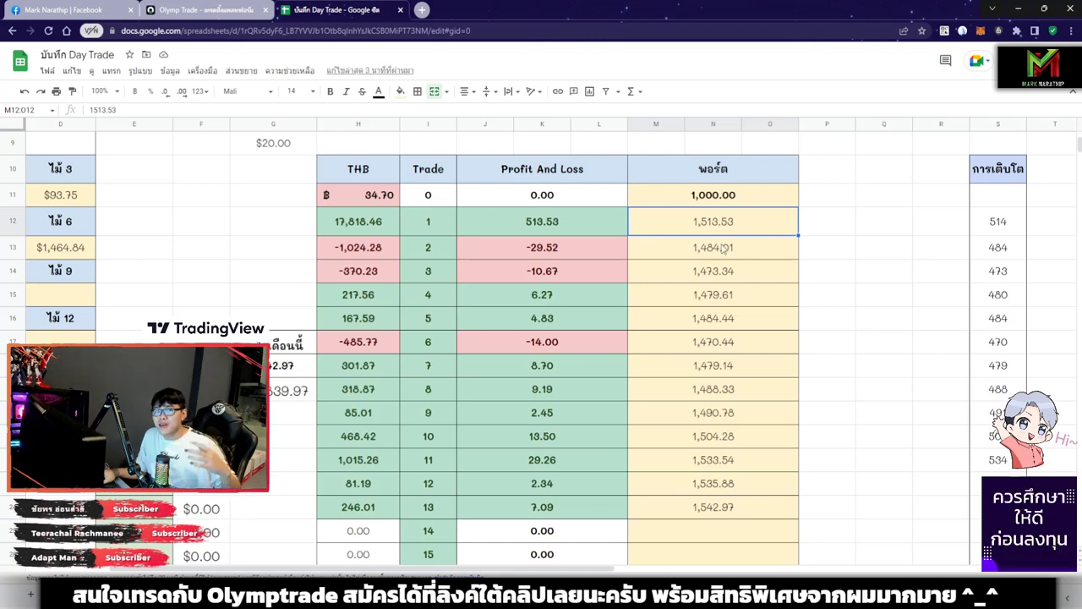
click(731, 201)
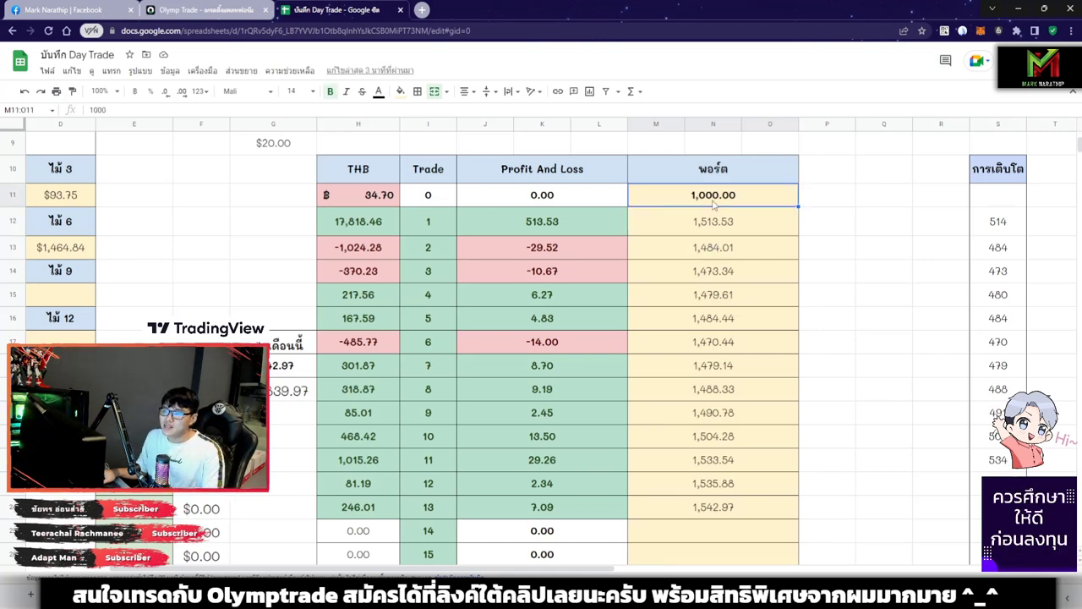
Step: Set the พอร์ต balance of Trade 1 to 1,100 and check the formulas in its Profit And Loss and THB cells
click(692, 234)
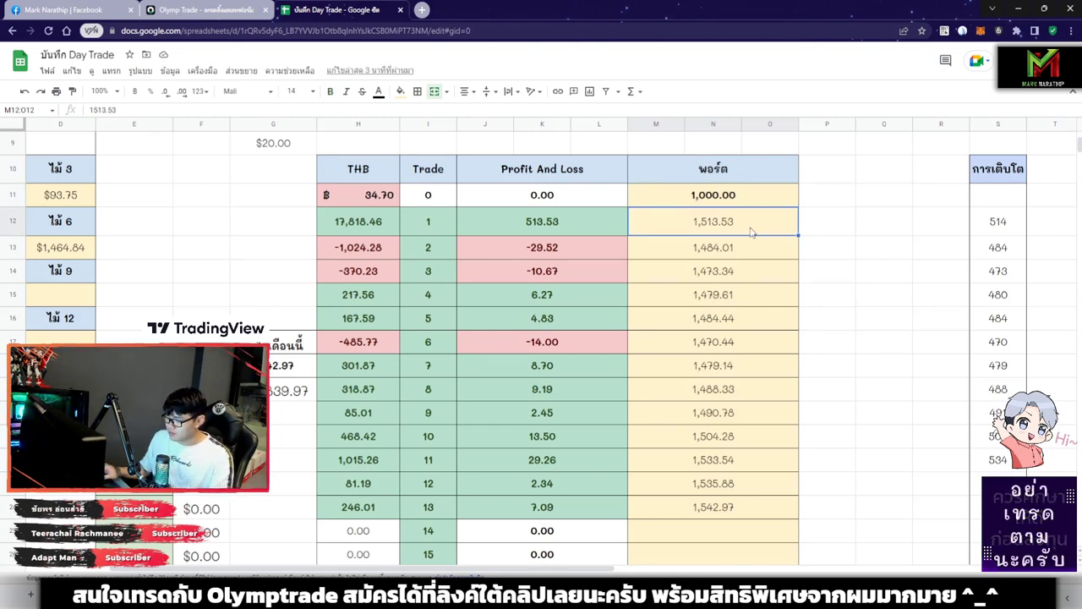
text(1100)
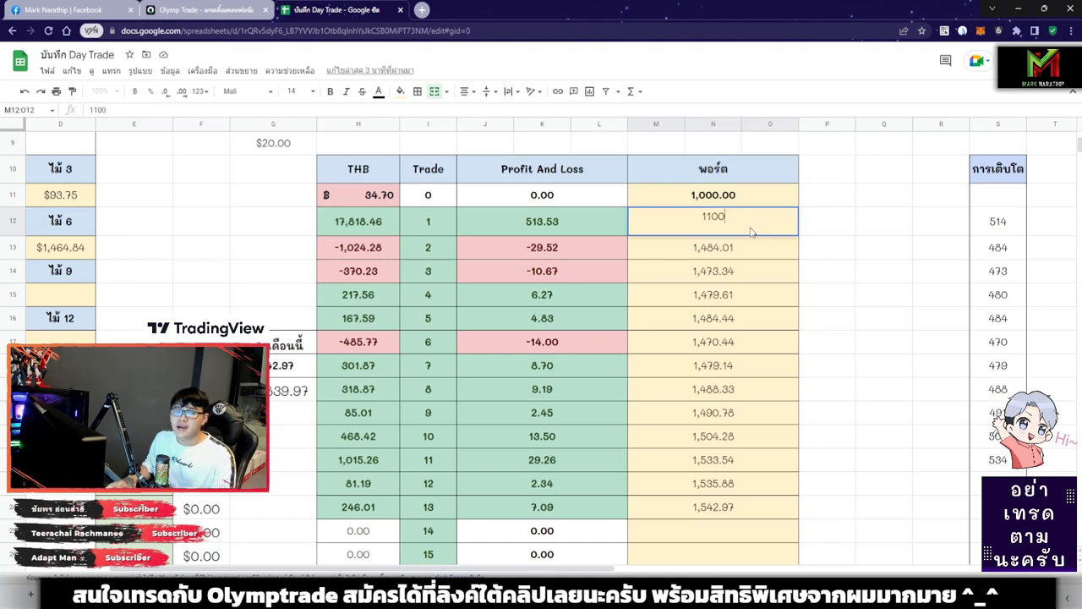
key(Return)
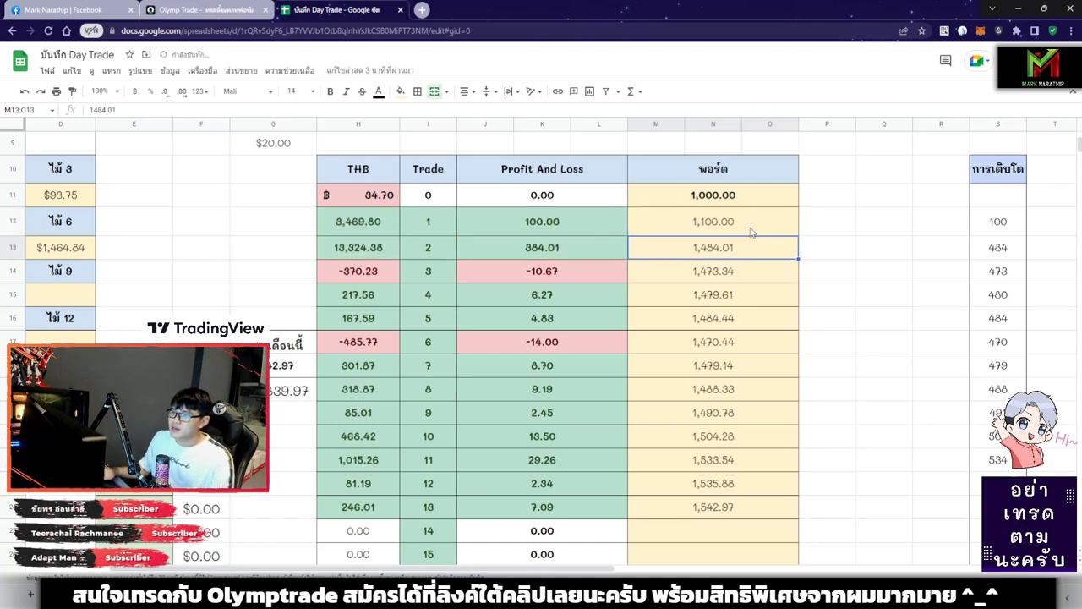
key(Up)
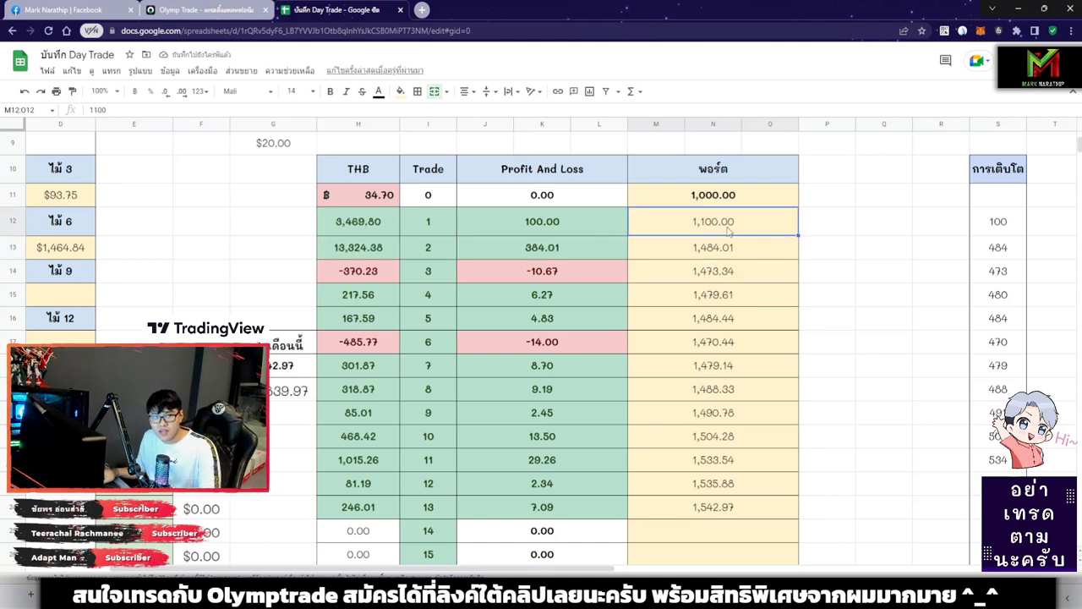
click(553, 231)
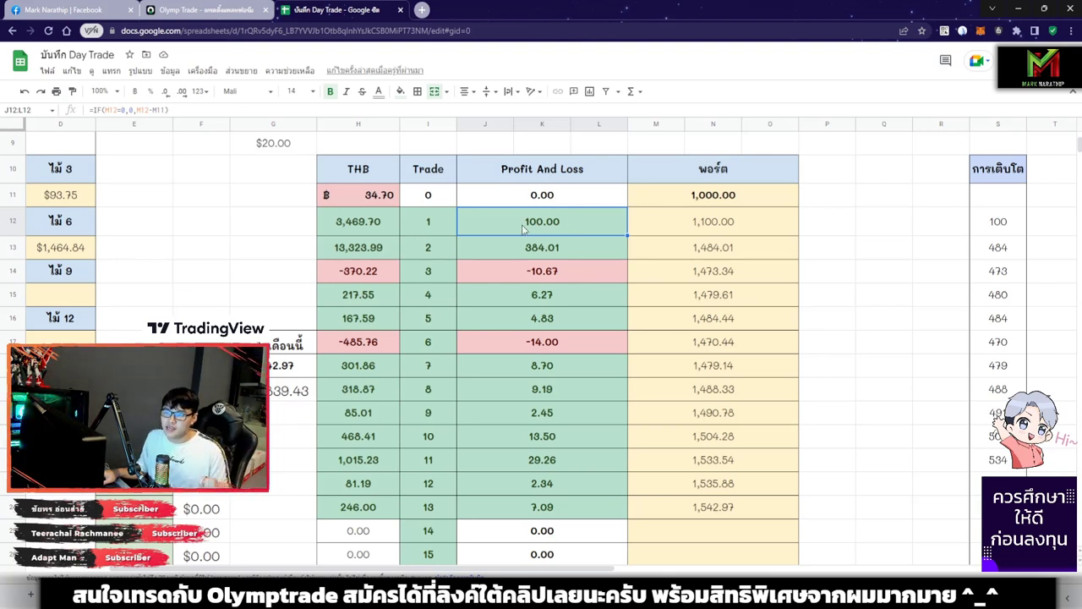
click(382, 230)
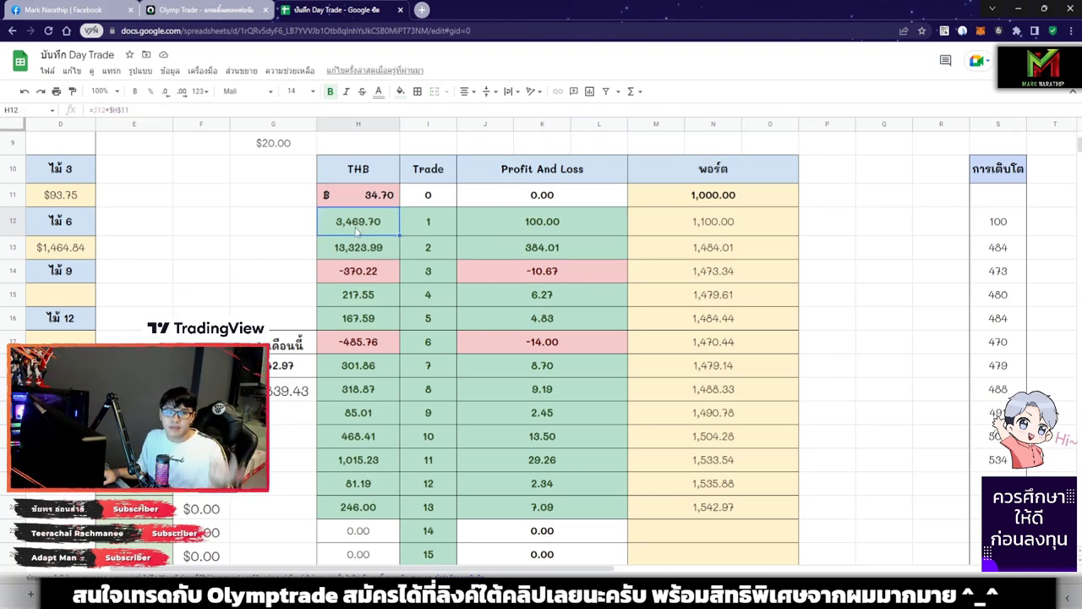
click(568, 226)
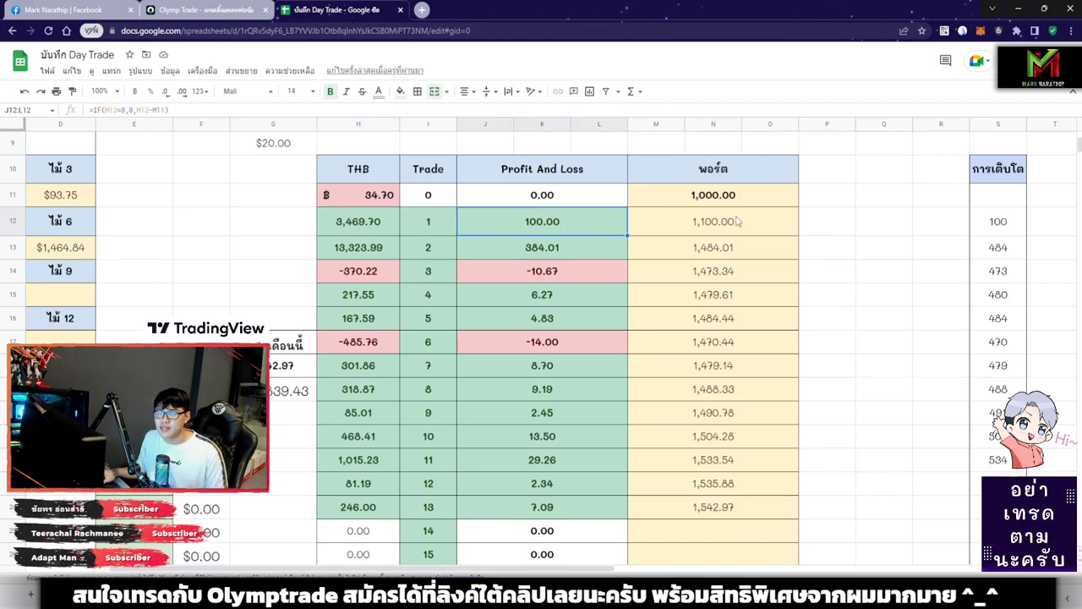
Step: Set the พอร์ต balance of Trade 2 to 1,000 and check the formulas in its Profit And Loss and THB cells
click(702, 224)
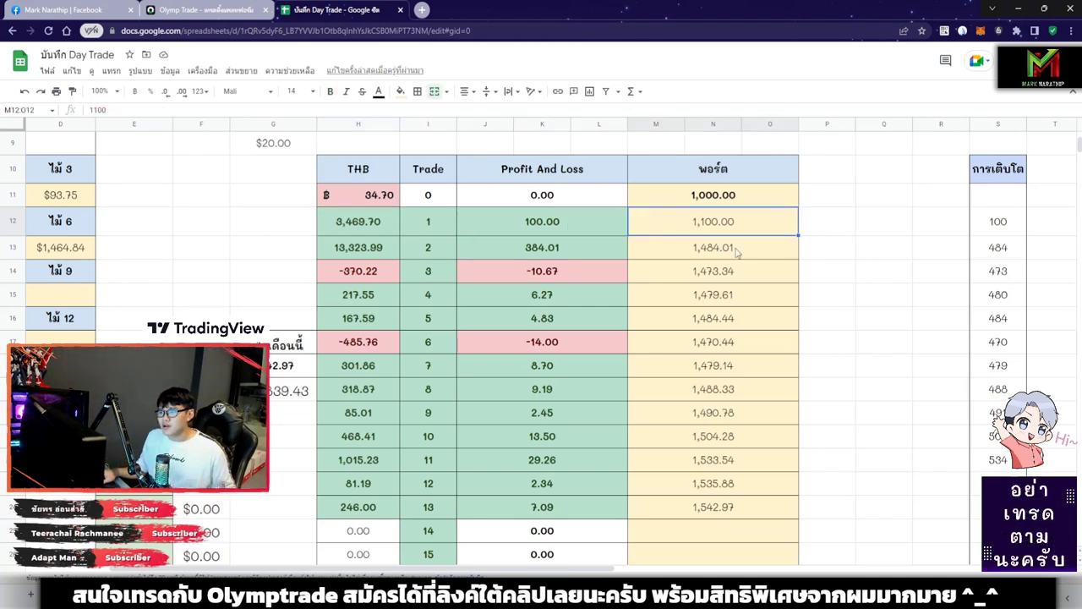
click(735, 251)
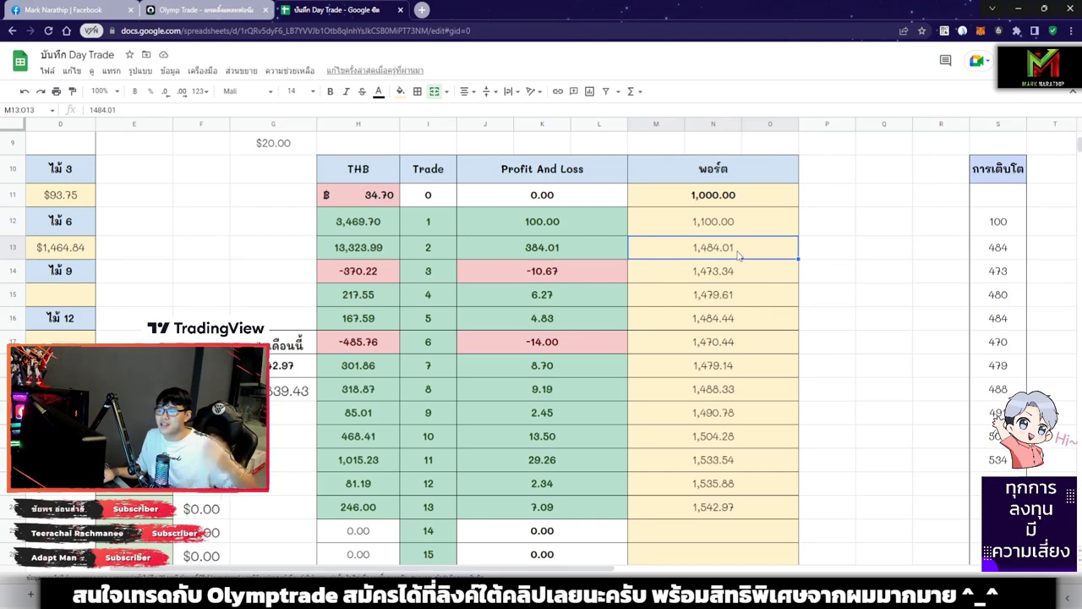
text(1000)
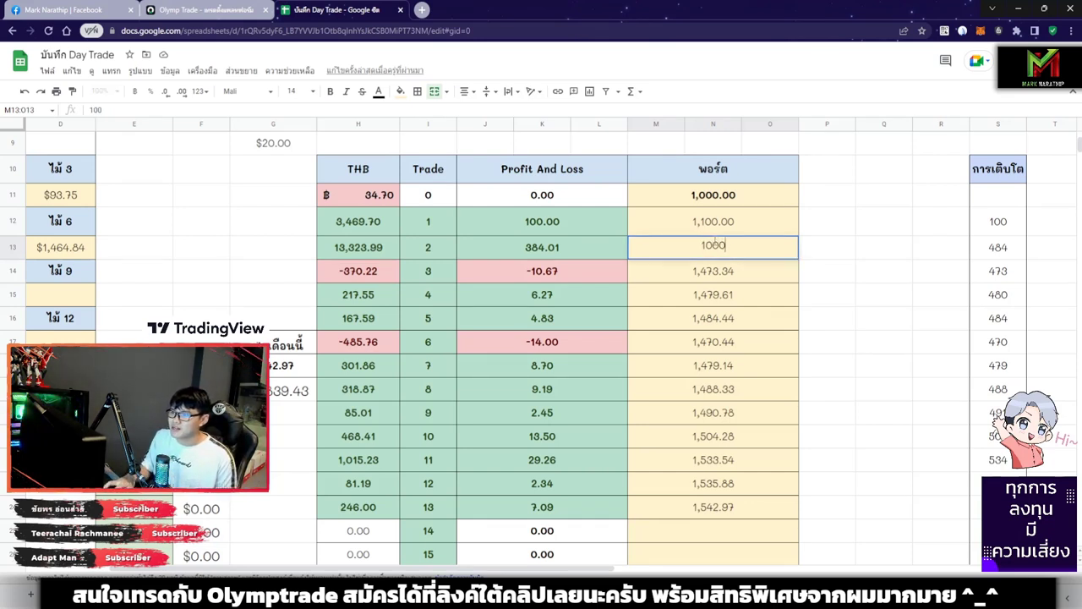
key(Return)
click(724, 247)
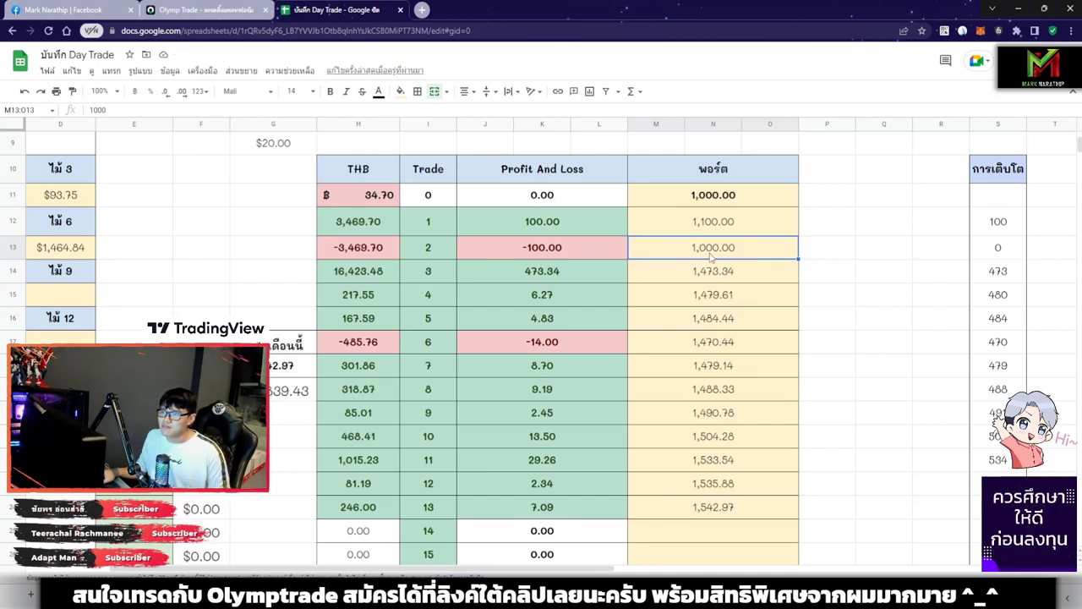
click(548, 256)
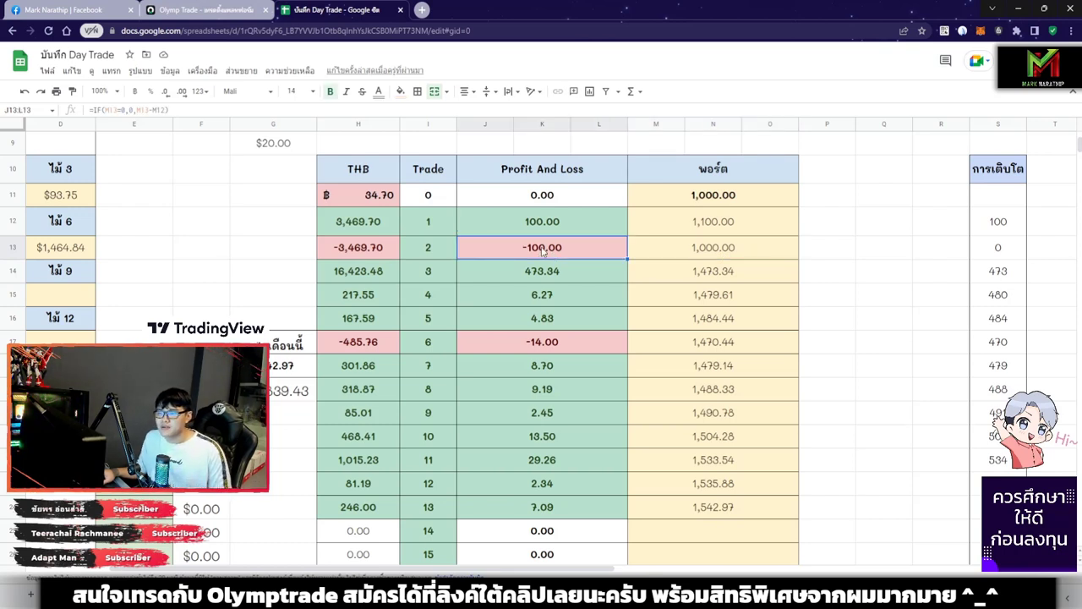
click(359, 256)
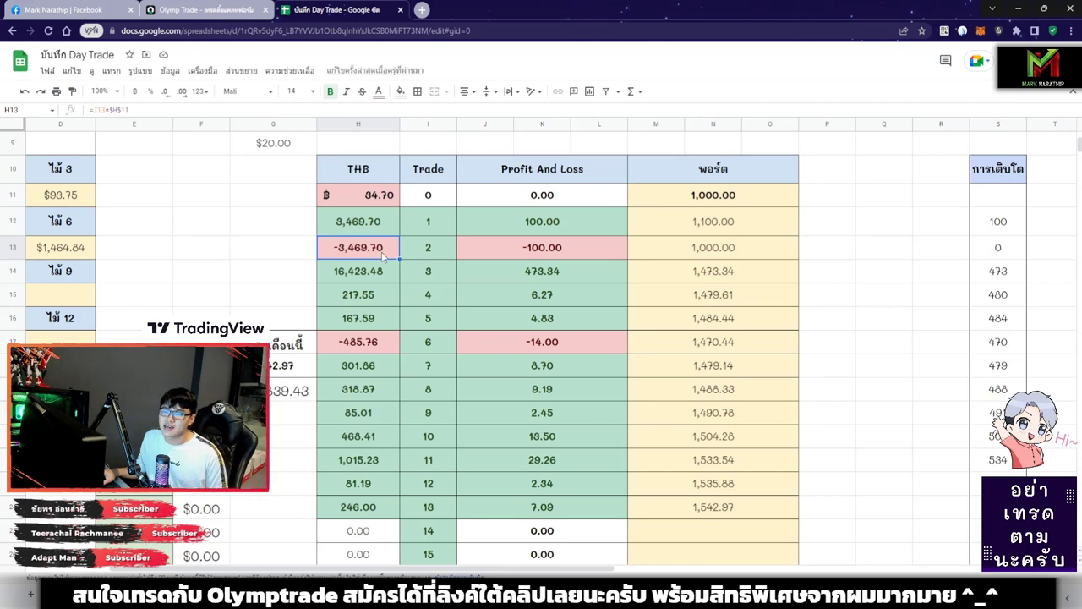
click(570, 253)
click(723, 249)
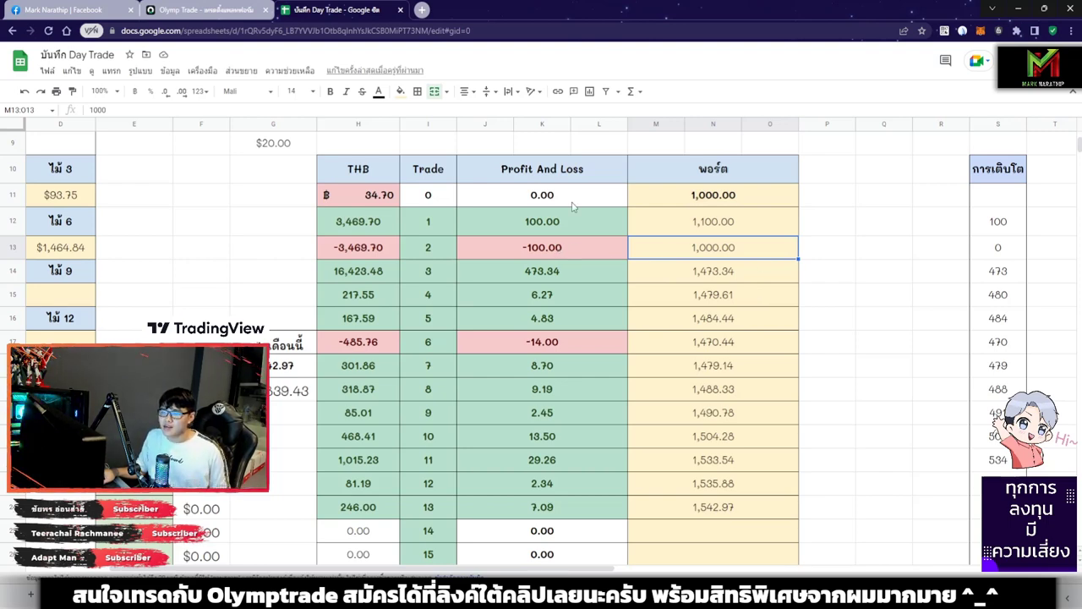
Step: Review the Profit And Loss table and undo the test พอร์ต balances entered for Trades 2 and 1
scroll(558, 247, down, 1)
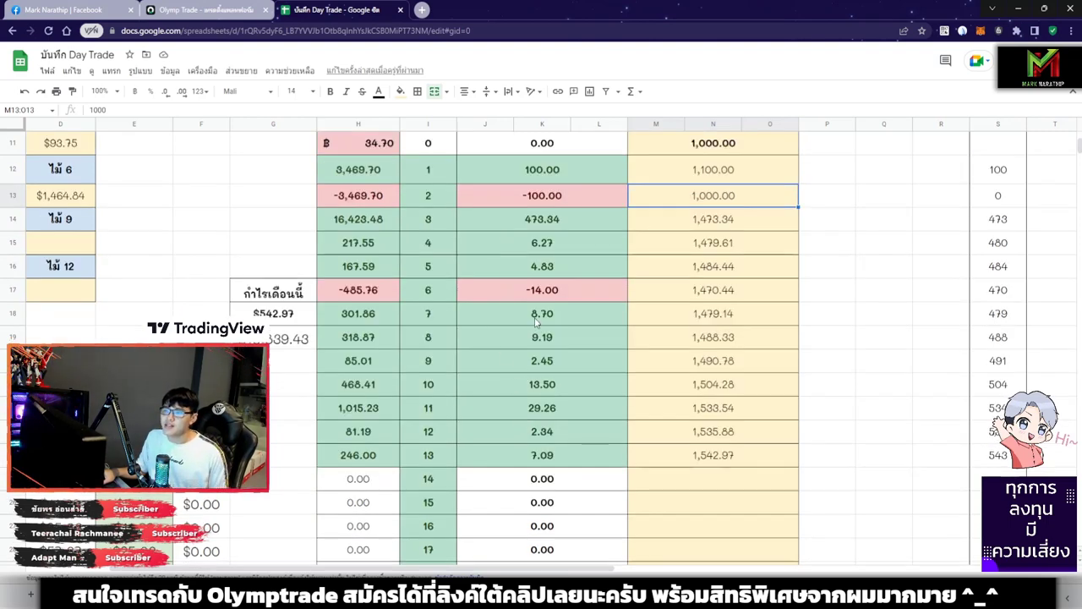
scroll(533, 323, up, 1)
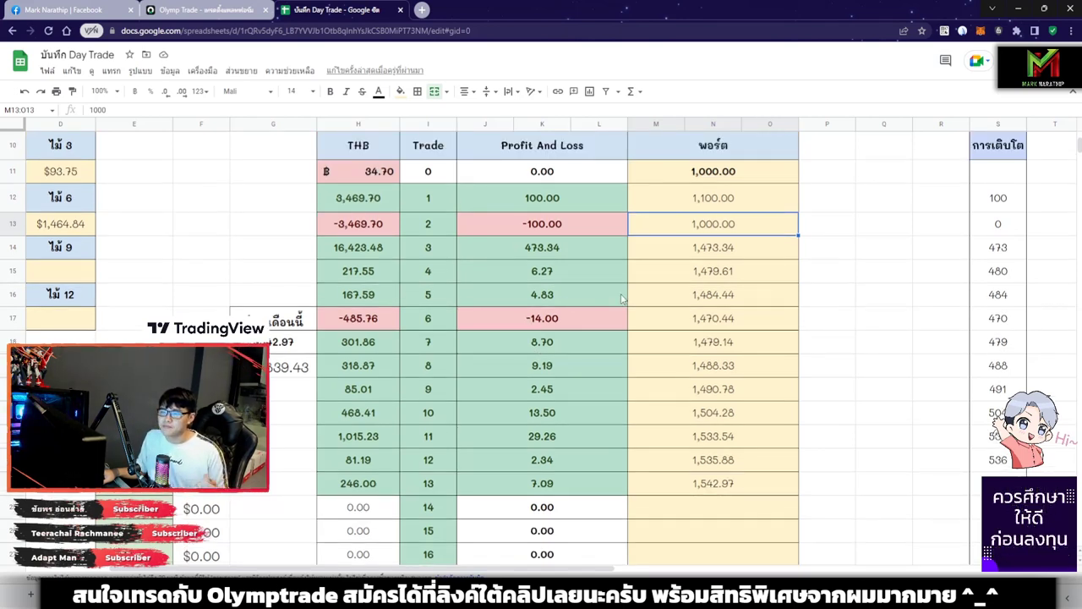
scroll(643, 292, up, 1)
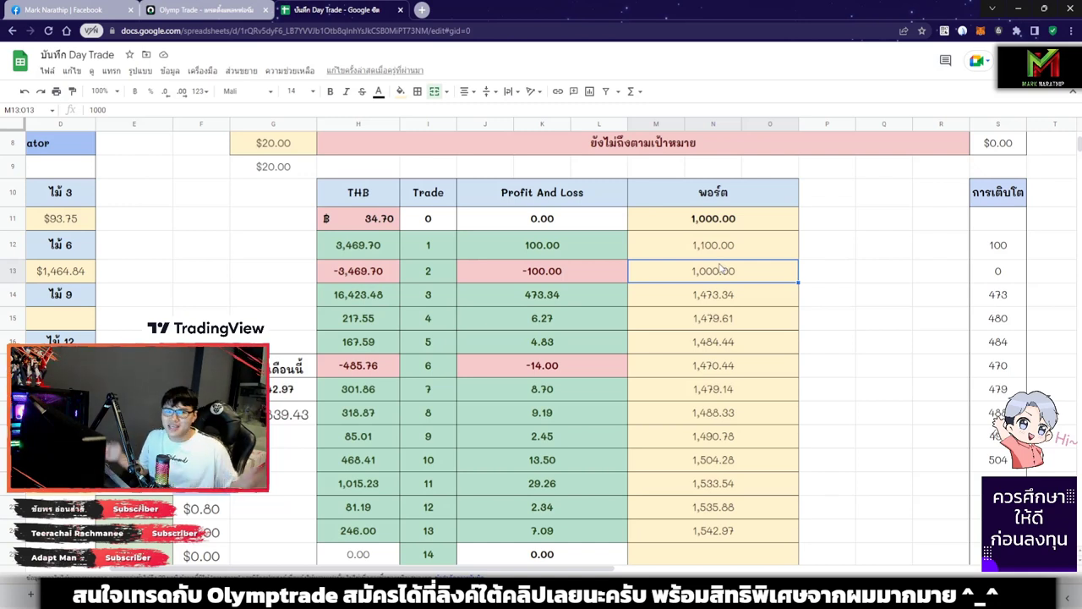
key(ctrl+z)
key(ctrl+z)
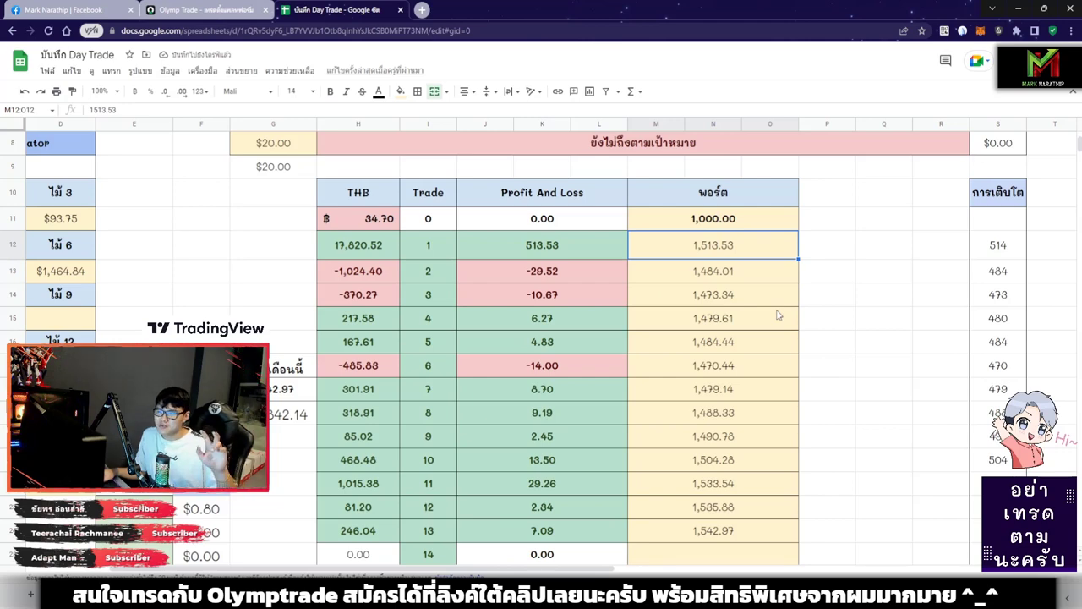
Step: Outline the portfolio growth chart with a freehand black pen annotation and clear the drawing
scroll(807, 286, right, 6)
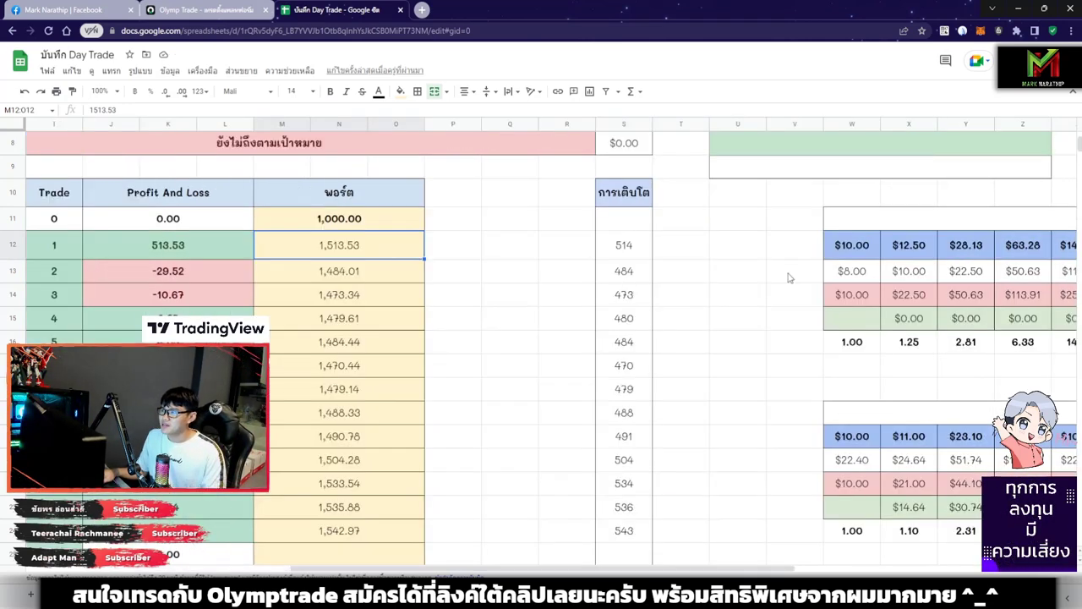
scroll(902, 274, up, 2)
scroll(901, 274, right, 2)
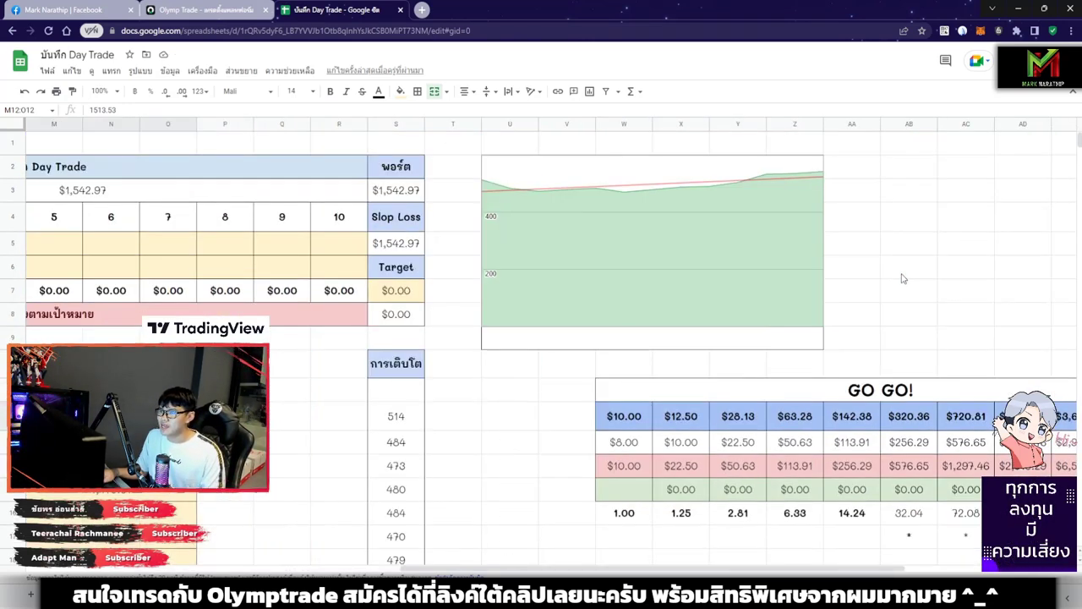
scroll(902, 279, left, 2)
click(964, 31)
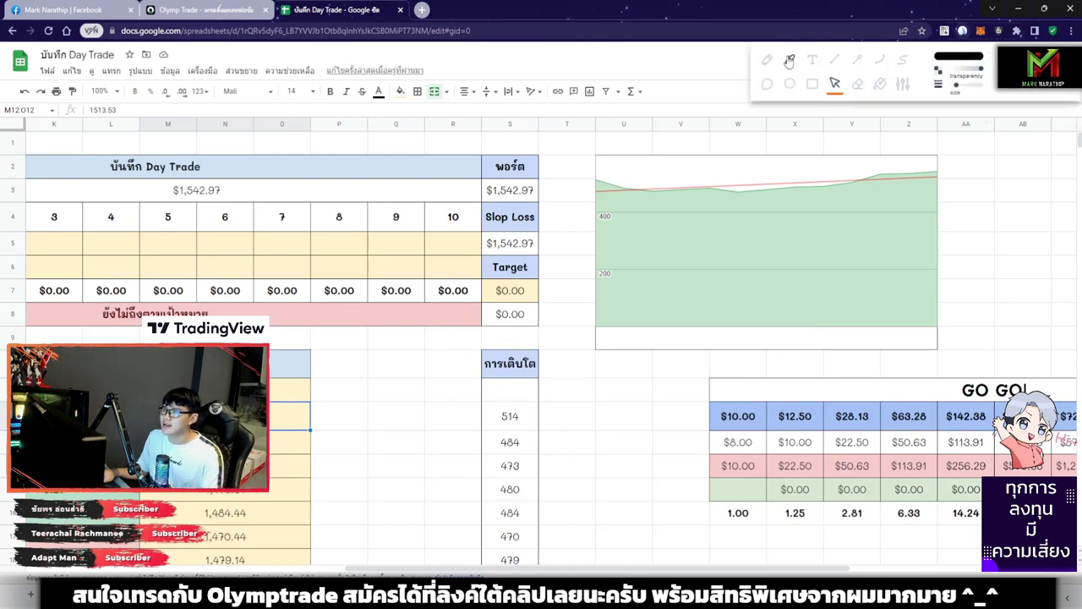
mouse_move(590, 135)
mouse_down()
mouse_move(596, 256)
mouse_move(871, 363)
mouse_move(956, 188)
mouse_move(604, 140)
mouse_move(568, 153)
mouse_up()
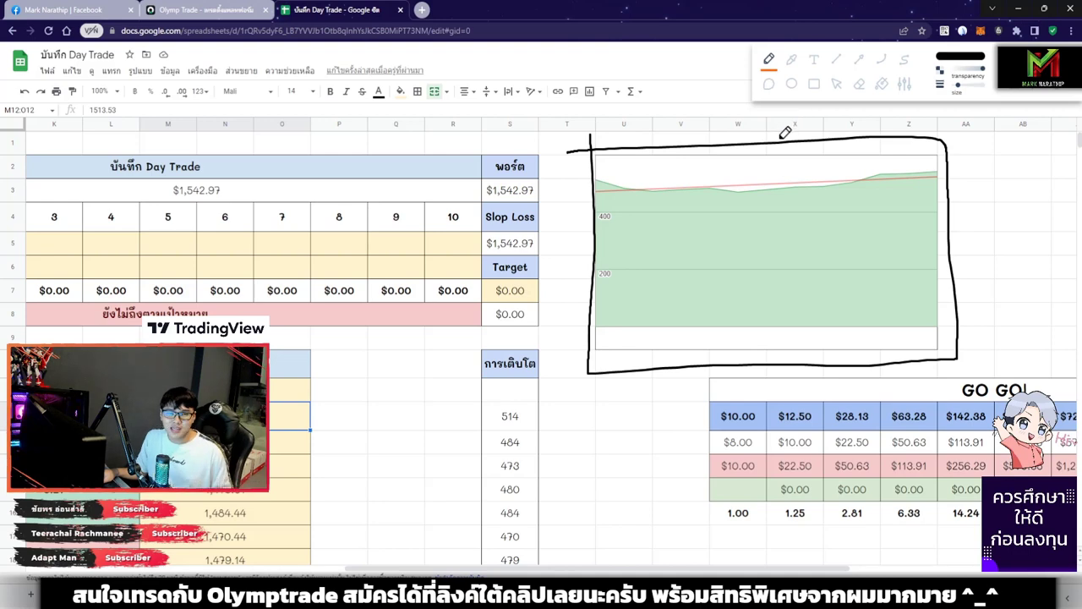
key(Escape)
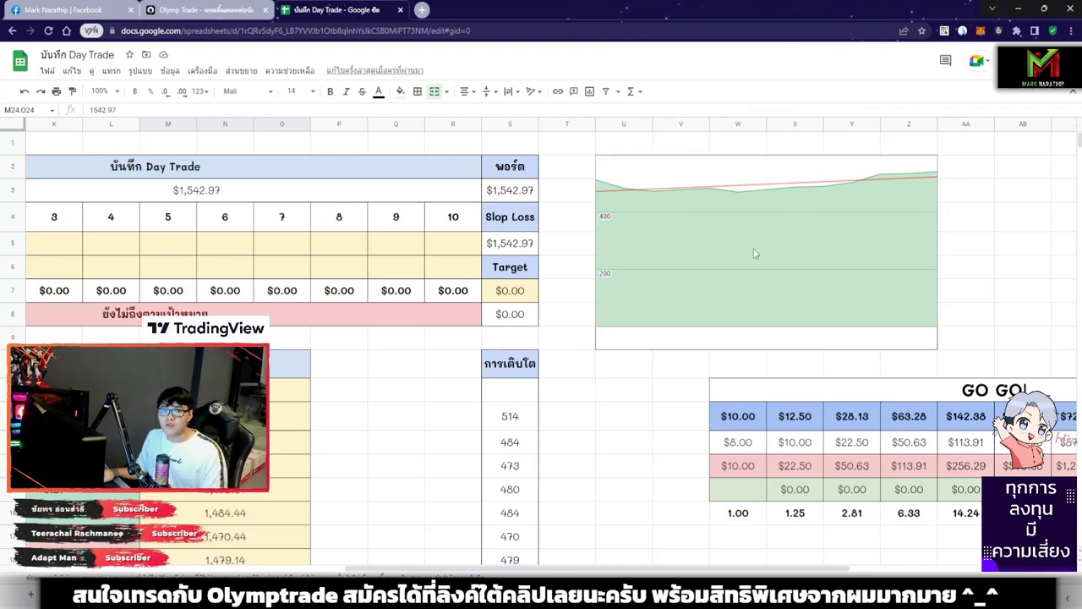
Step: Review the recorded พอร์ต balances through Trade 13 and select the empty พอร์ต cell of Trade 14
scroll(757, 254, left, 5)
scroll(852, 294, down, 2)
scroll(852, 294, down, 2)
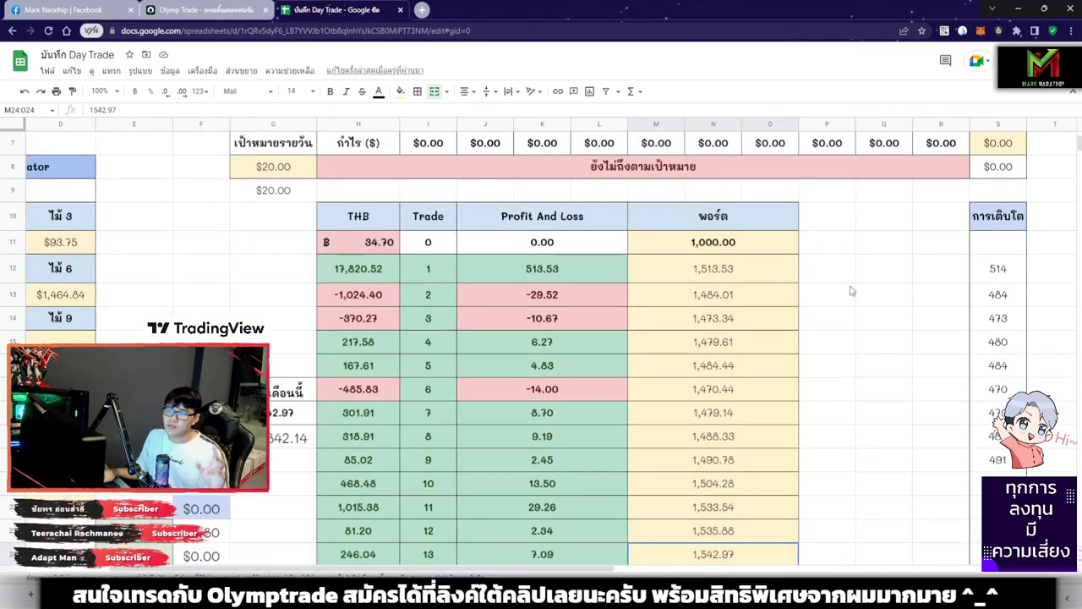
scroll(829, 284, down, 1)
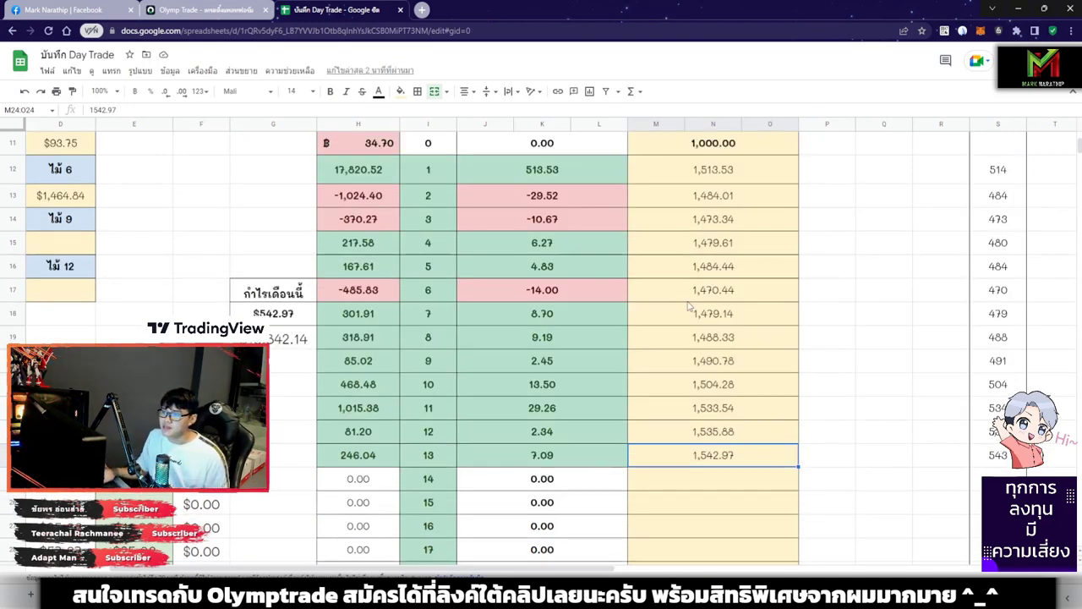
scroll(698, 322, down, 2)
click(707, 374)
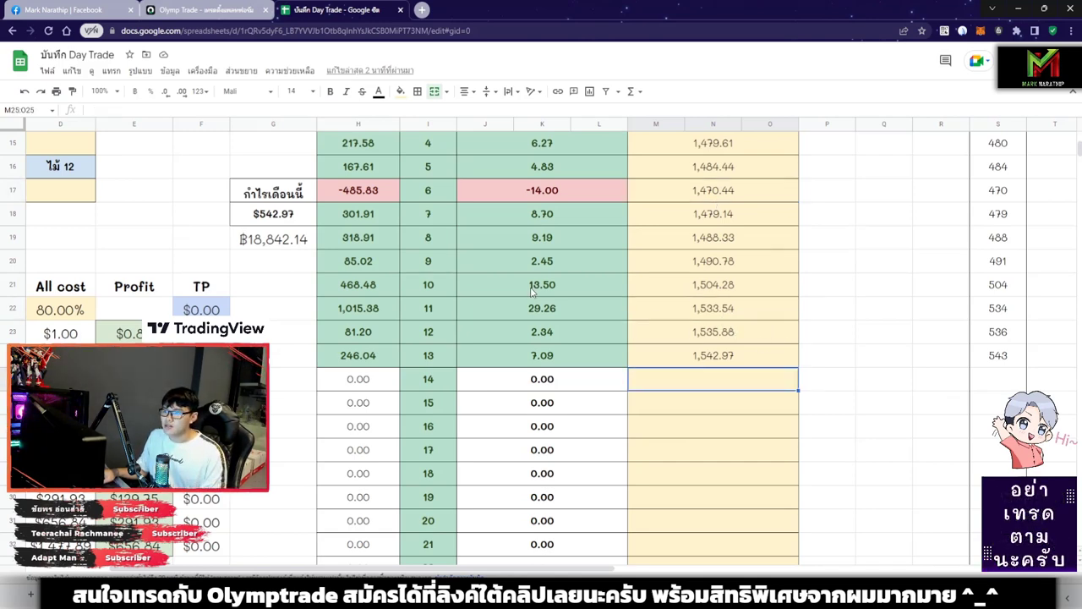
Step: Examine the growth chart's filled area and red trend line beside the บันทึก Day Trade table
scroll(756, 310, right, 4)
scroll(811, 292, up, 5)
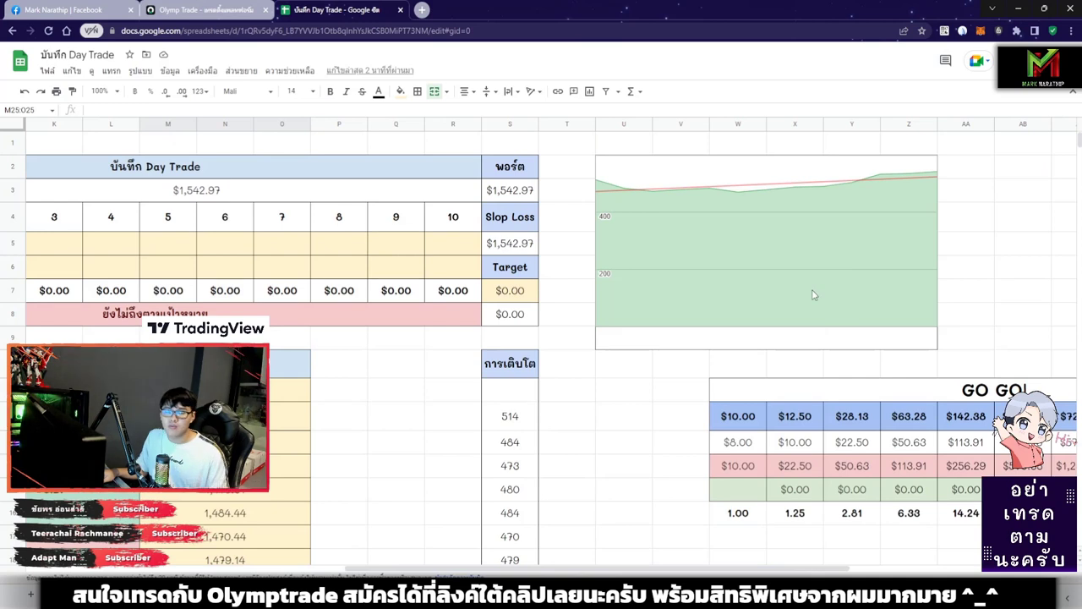
click(748, 222)
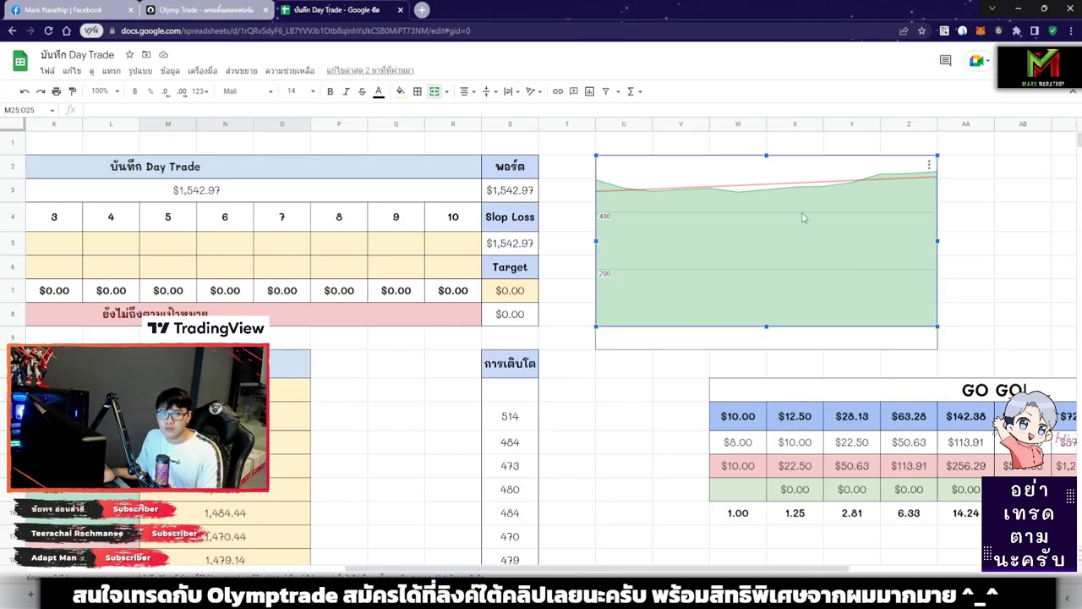
click(1008, 228)
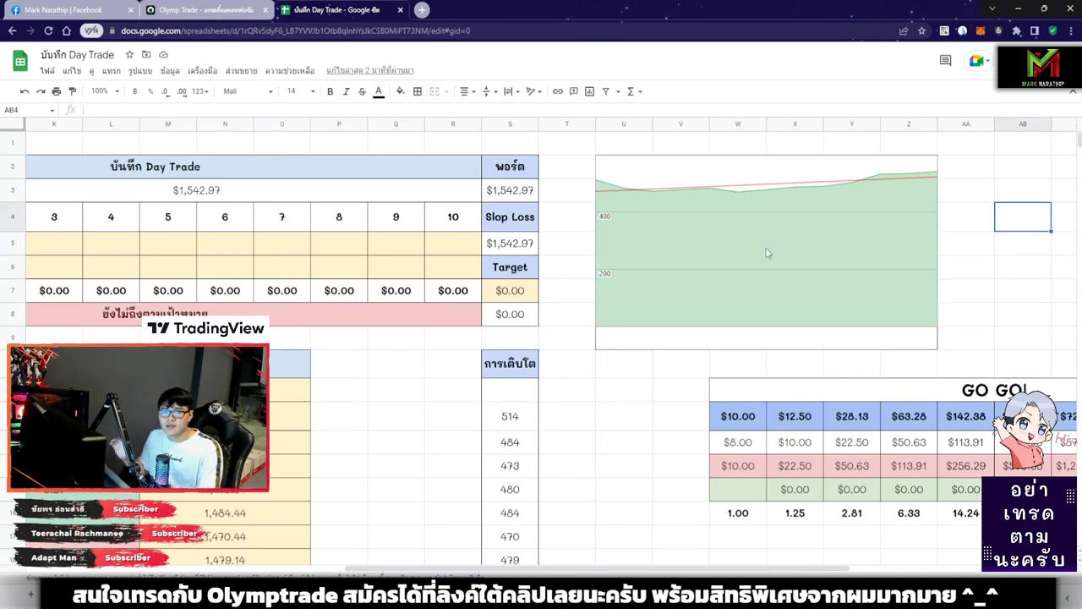
scroll(767, 253, right, 2)
key(Down)
key(Left)
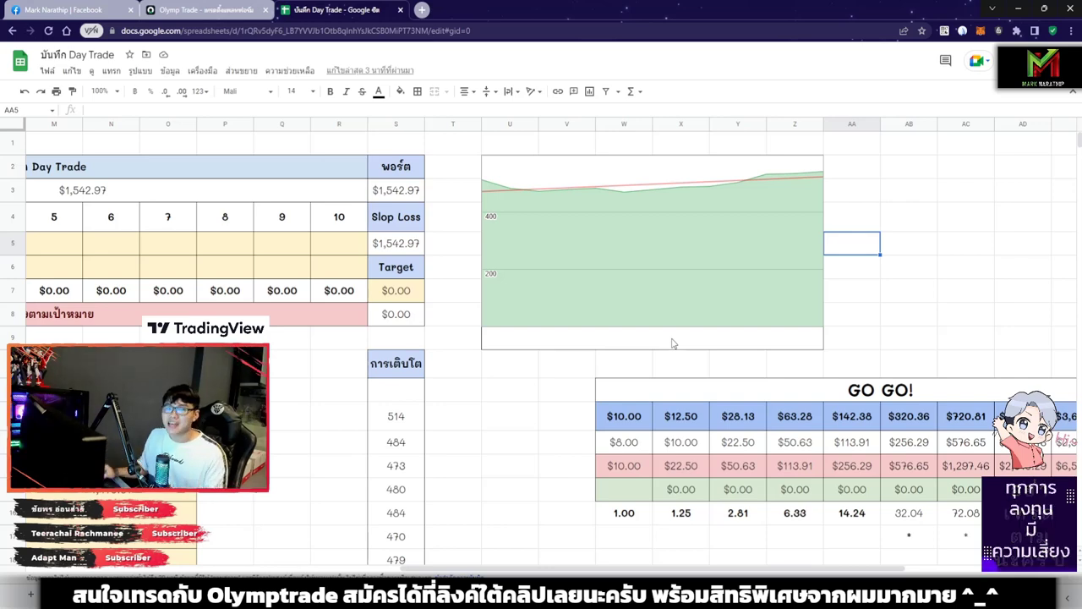
Step: Check the download formats offered for the spreadsheet, including Microsoft Excel (.xlsx), and leave the list without downloading
scroll(583, 298, left, 6)
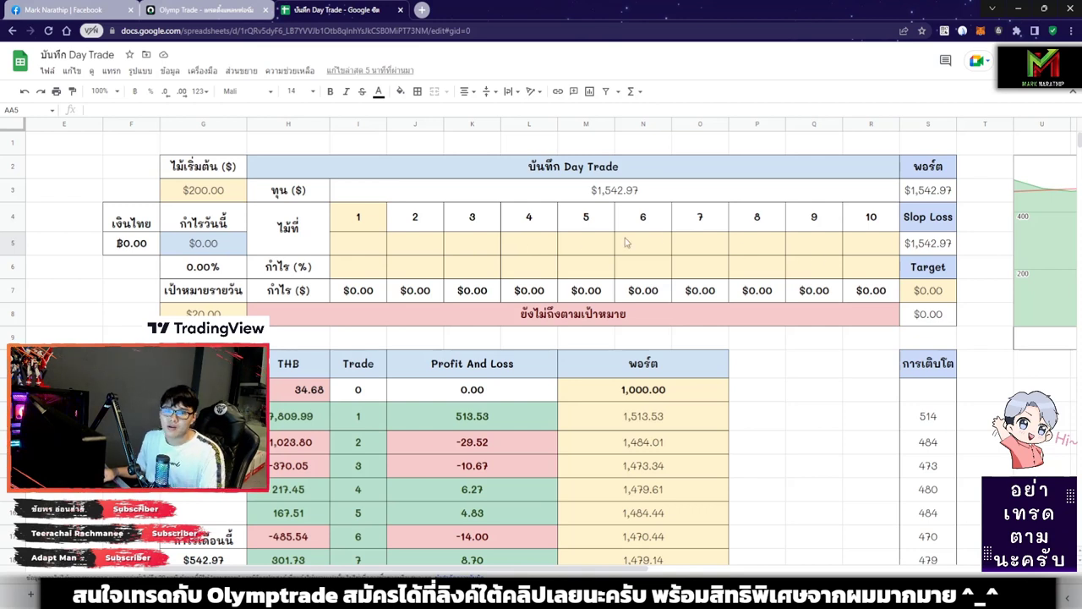
click(47, 71)
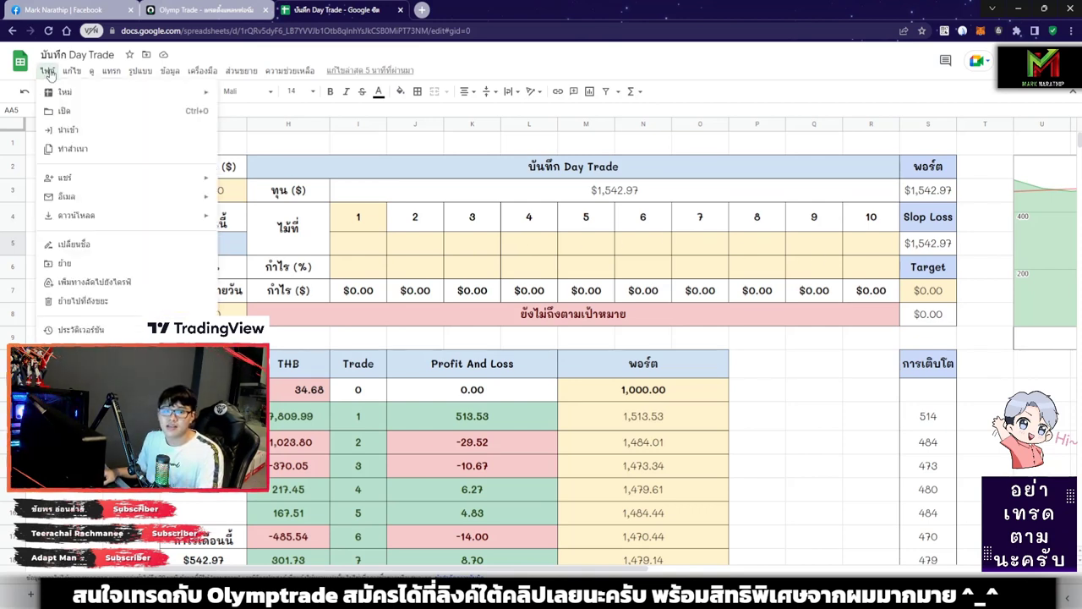
mouse_move(80, 218)
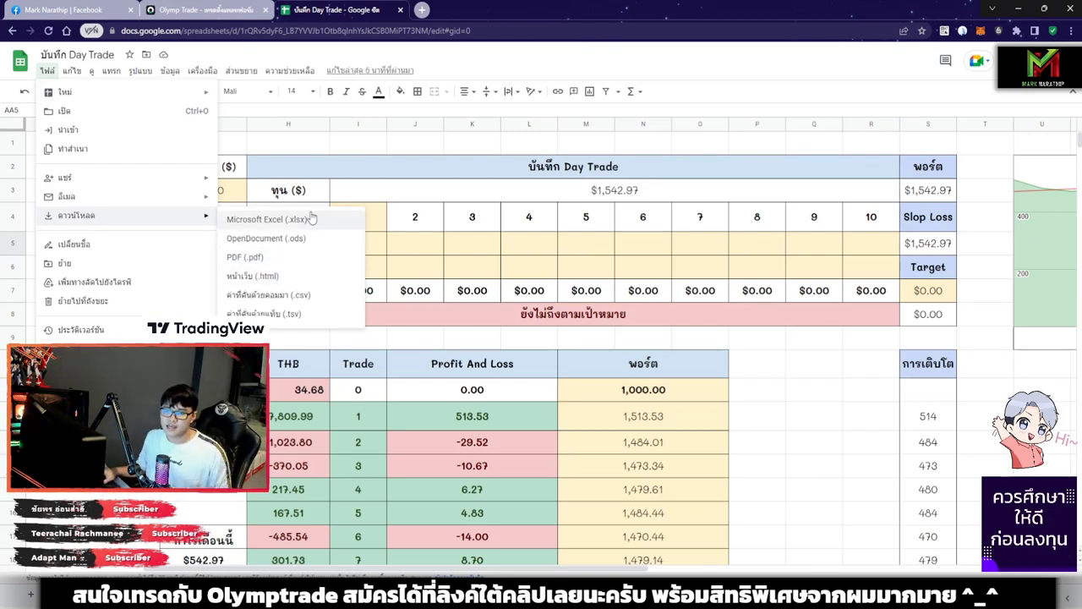
click(472, 242)
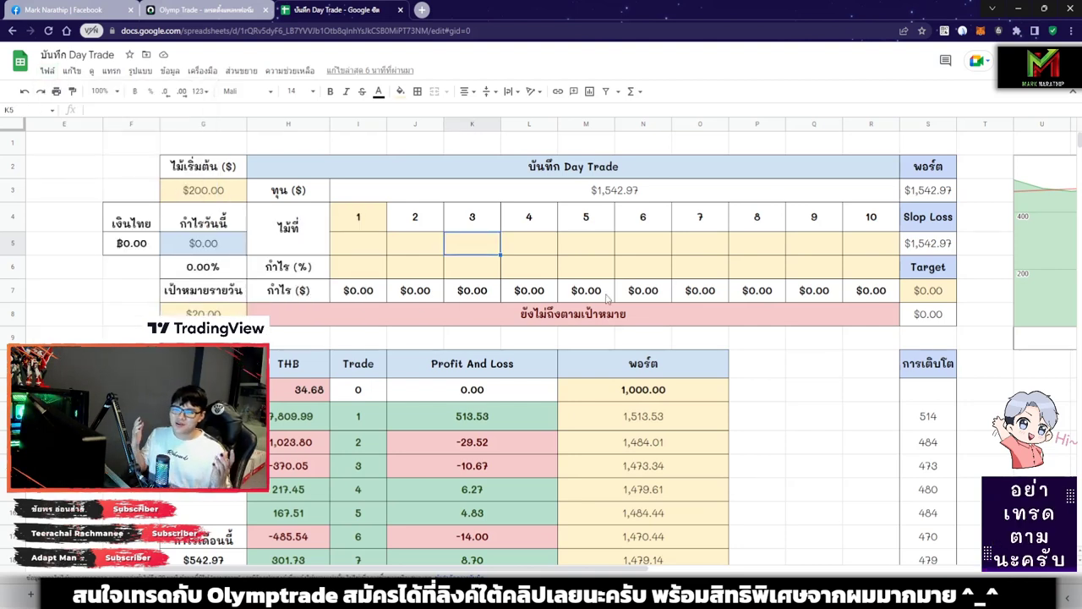